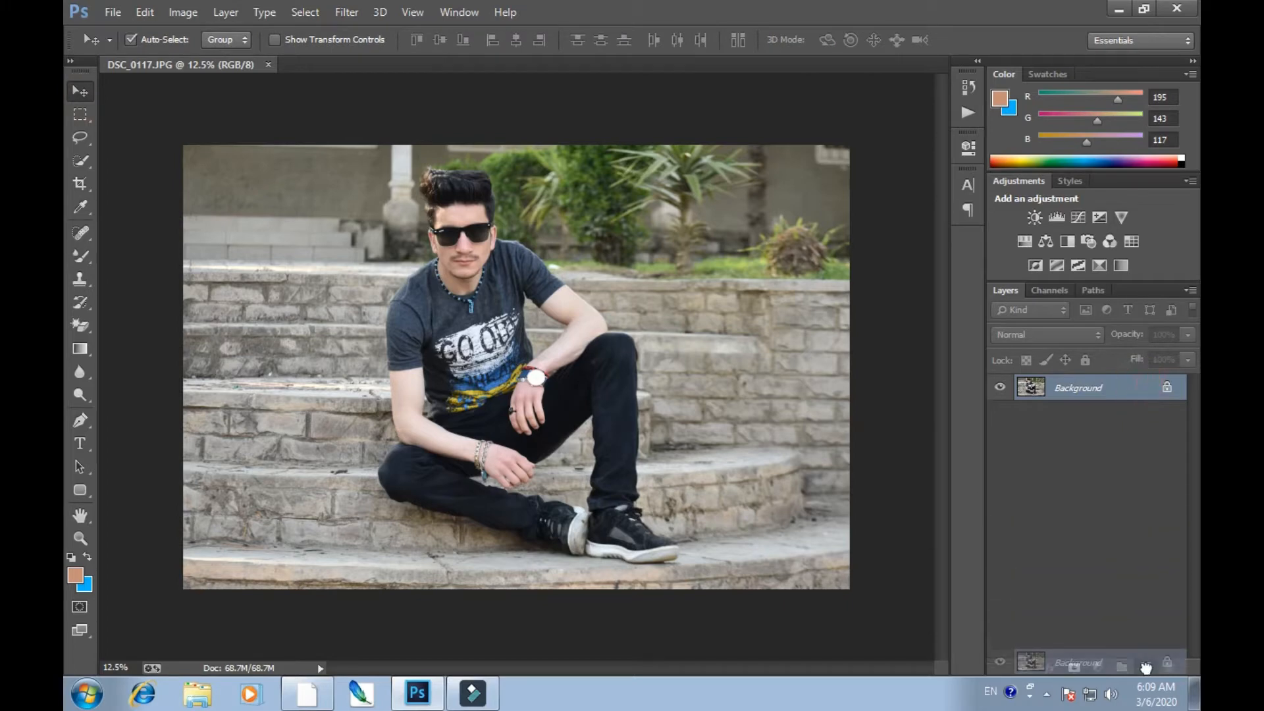
In the Camera Raw Filter on the Background copy layer, set Highlights to -100, Shadows to +65 and Whites to +28.
{"action": "left_click", "coordinate": [346, 12]}
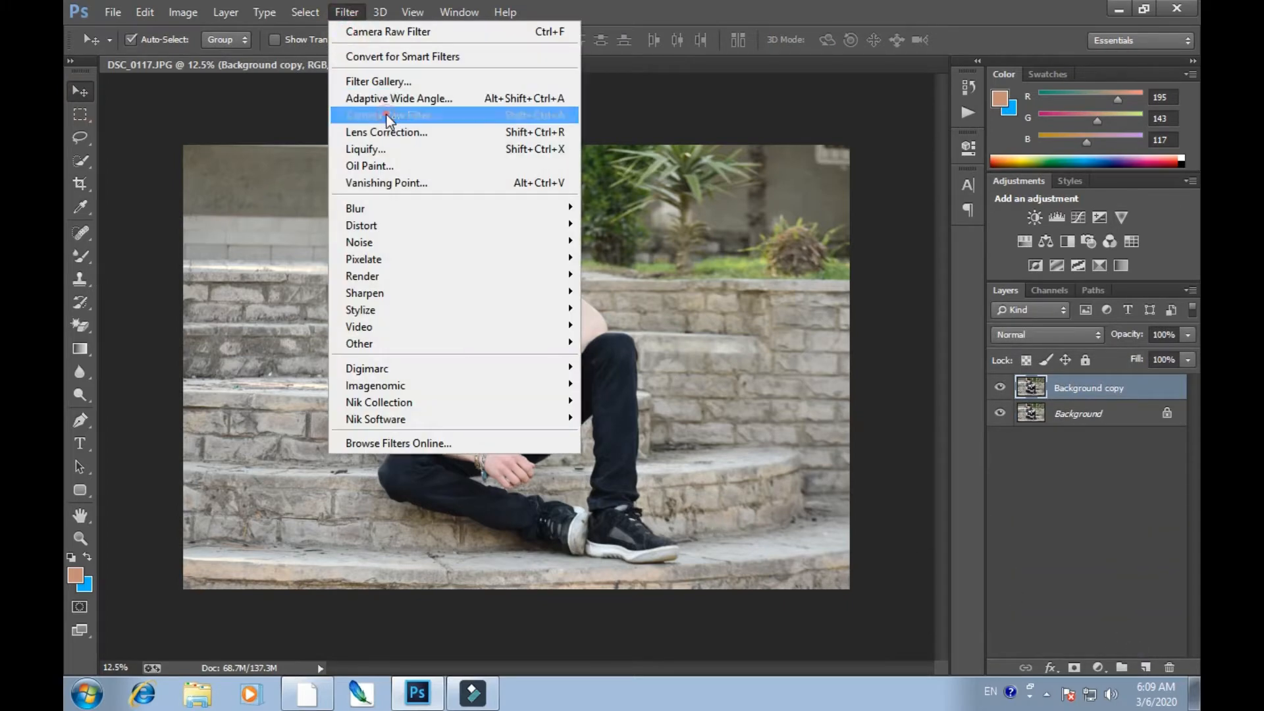
{"action": "left_click", "coordinate": [389, 116]}
{"action": "left_click_drag", "start_coordinate": [965, 414], "coordinate": [887, 420]}
{"action": "left_click_drag", "start_coordinate": [967, 448], "coordinate": [1000, 476]}
{"action": "left_click", "coordinate": [862, 420]}
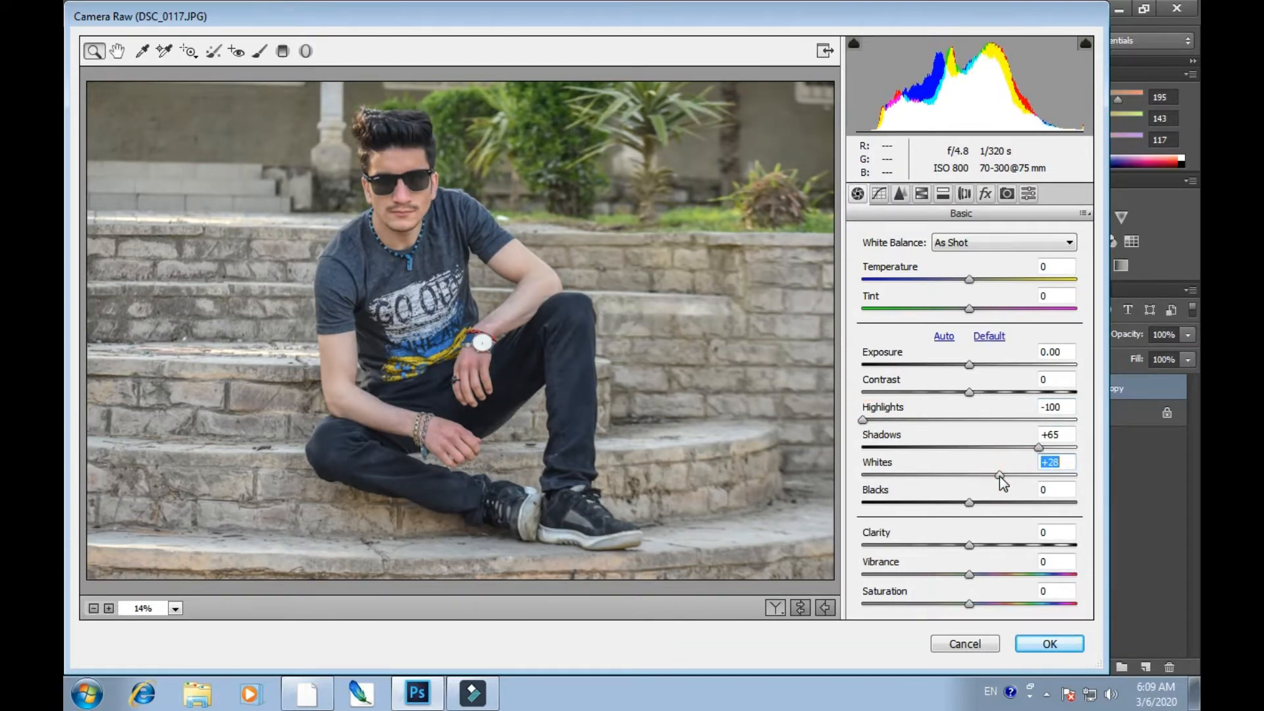
Set Clarity to +22 and Contrast to +15, and apply the Camera Raw adjustments to the photo.
{"action": "left_click", "coordinate": [990, 545]}
{"action": "left_click", "coordinate": [978, 393]}
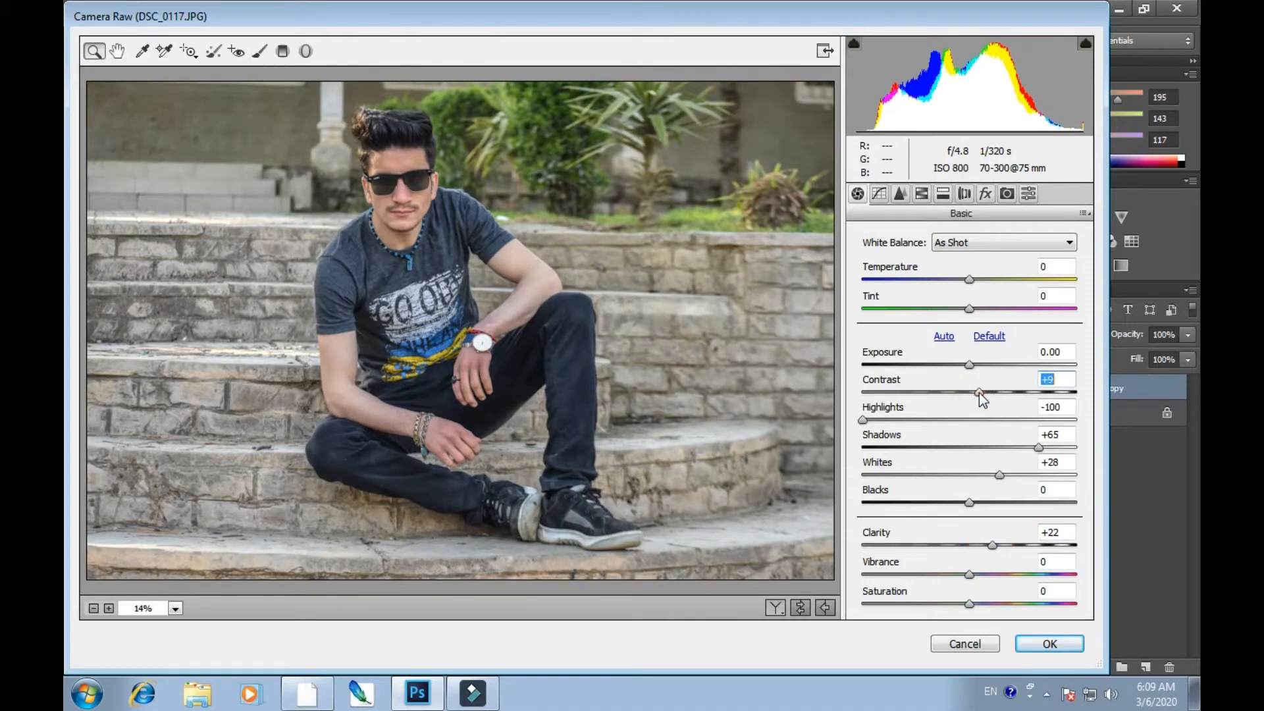
{"action": "left_click_drag", "start_coordinate": [978, 392], "coordinate": [985, 394]}
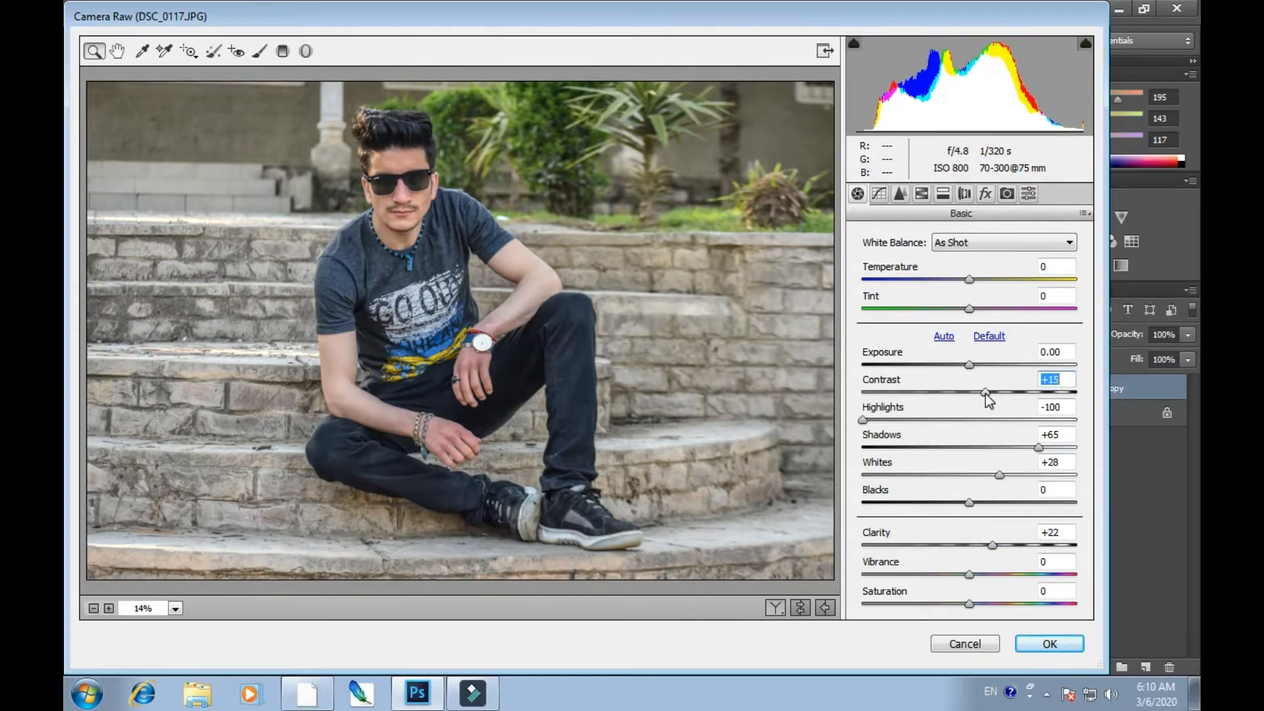
{"action": "left_click", "coordinate": [1049, 646]}
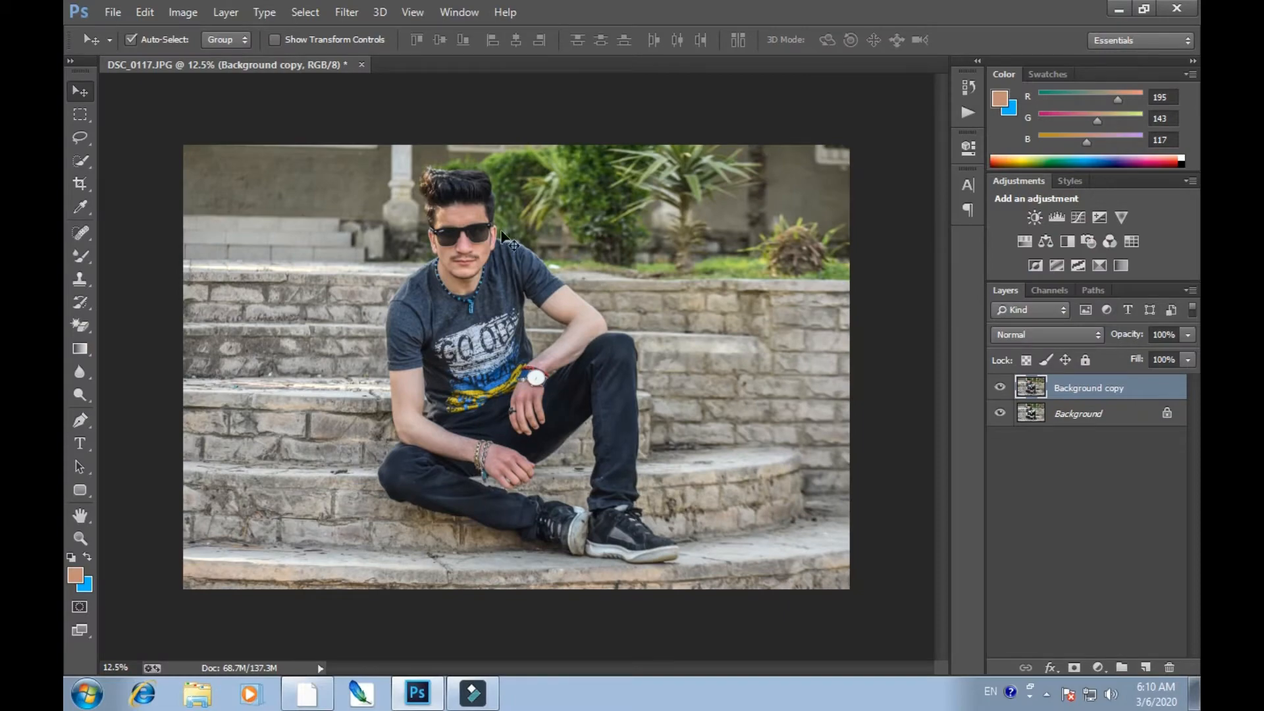
Smooth the skin beside the nose using the Mixer Brush at size 50.
{"action": "key", "text": "ctrl+plus"}
{"action": "key", "text": "ctrl+plus"}
{"action": "key", "text": "ctrl+plus"}
{"action": "left_click_drag", "start_coordinate": [431, 163], "coordinate": [559, 409]}
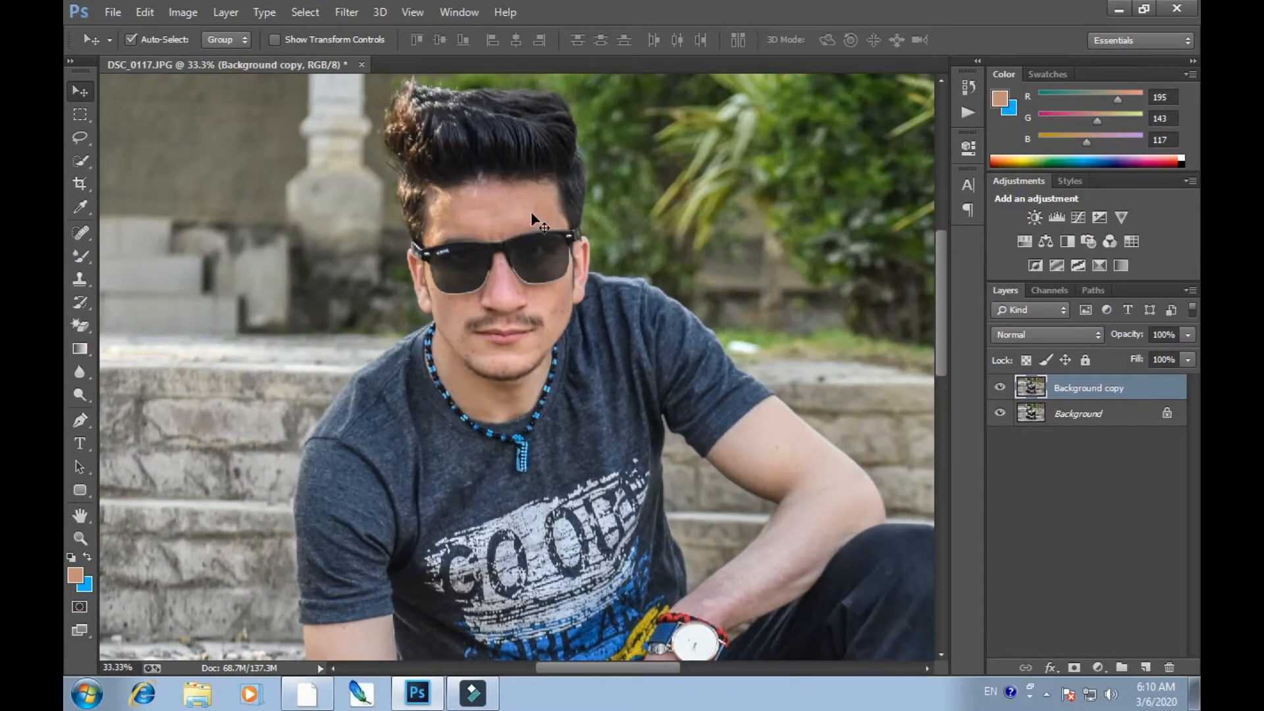
{"action": "left_click_drag", "start_coordinate": [533, 205], "coordinate": [558, 272]}
{"action": "left_click", "coordinate": [80, 255]}
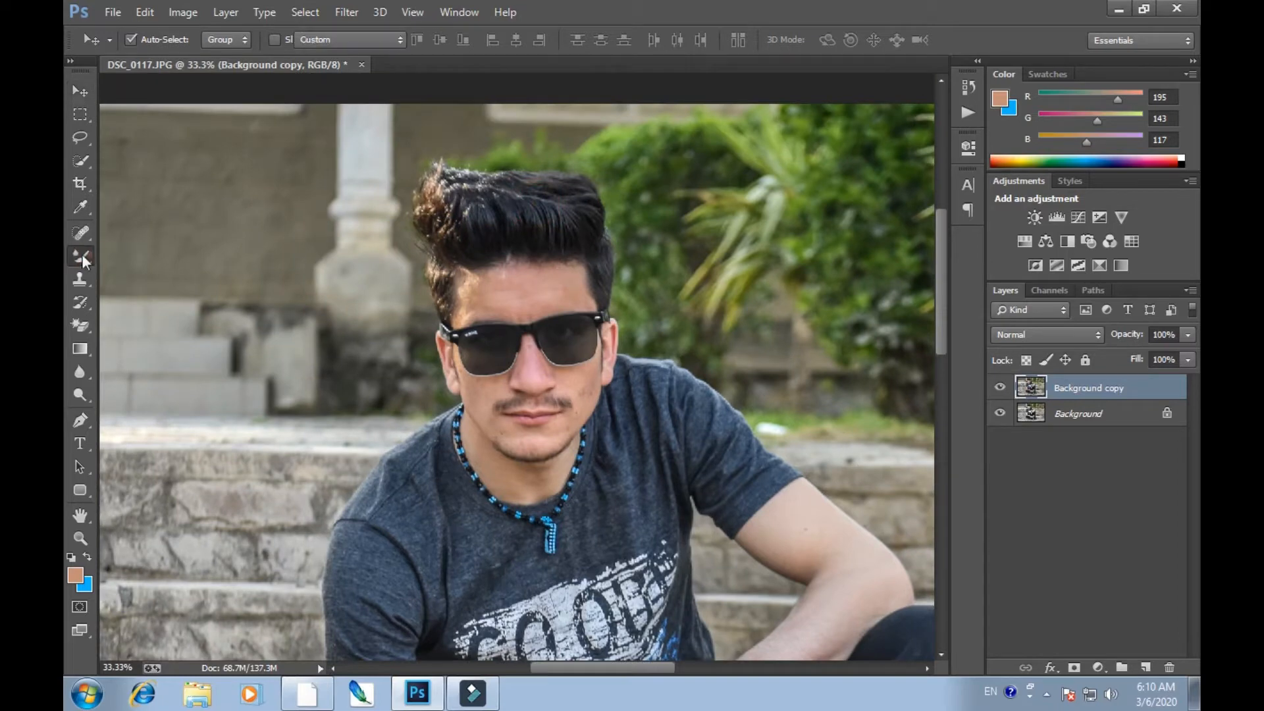
{"action": "key", "text": "ctrl+plus"}
{"action": "scroll", "coordinate": [560, 301], "scroll_direction": "down", "scroll_amount": 2}
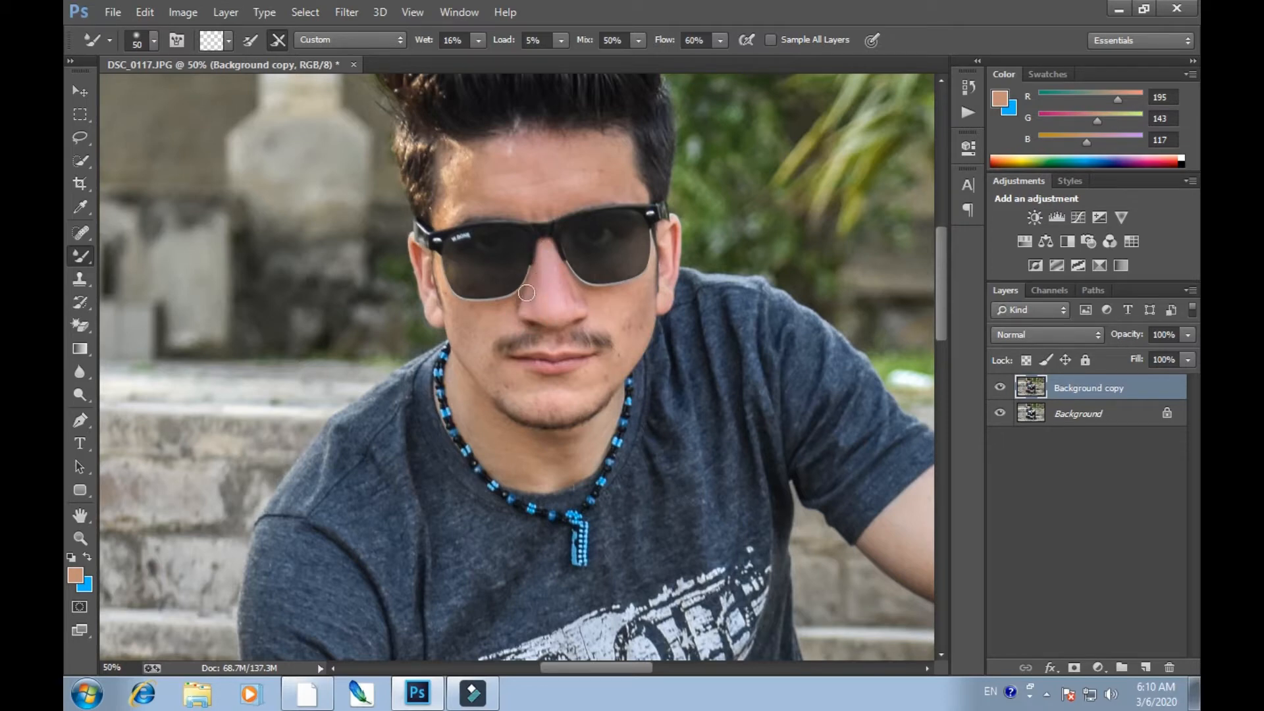
{"action": "mouse_move", "coordinate": [527, 293]}
{"action": "left_mouse_down"}
{"action": "mouse_move", "coordinate": [580, 307]}
{"action": "mouse_move", "coordinate": [564, 288]}
{"action": "mouse_move", "coordinate": [578, 307]}
{"action": "mouse_move", "coordinate": [552, 317]}
{"action": "left_mouse_up"}
Smooth the cheek and the skin beside the mouth with the Mixer Brush at size 60.
{"action": "key", "text": "ctrl+plus"}
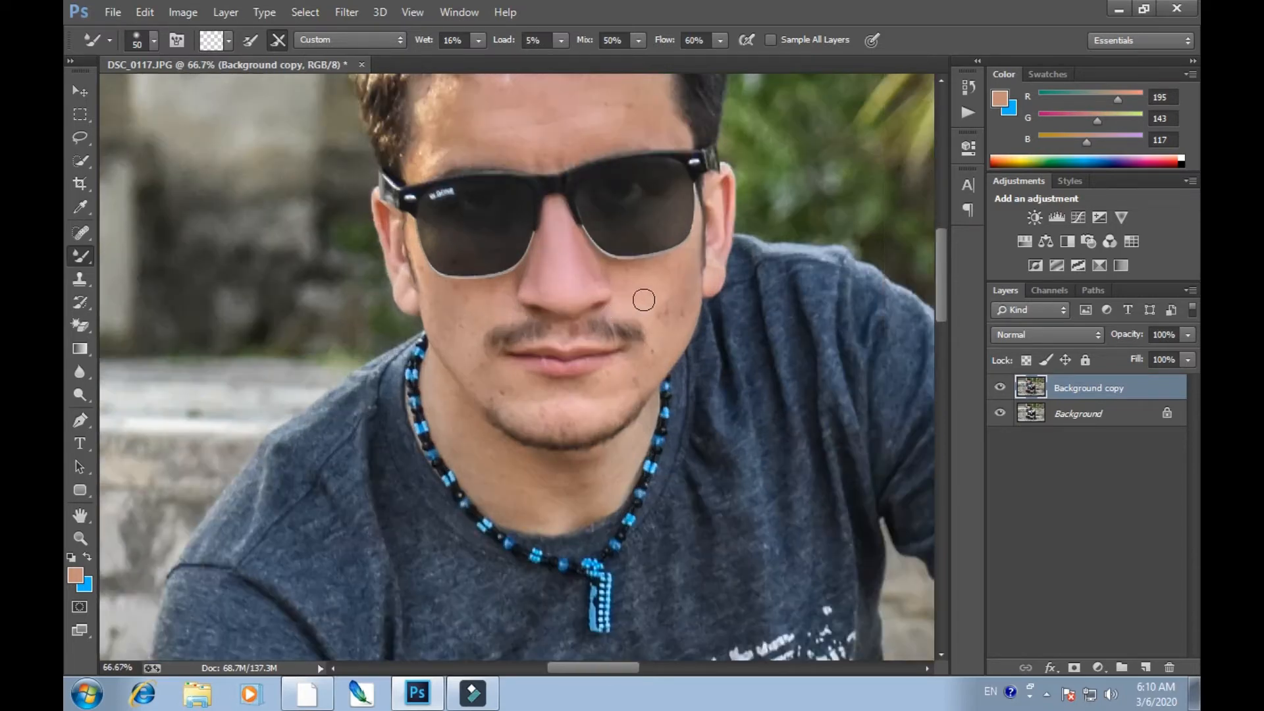
{"action": "left_click_drag", "start_coordinate": [646, 296], "coordinate": [607, 274]}
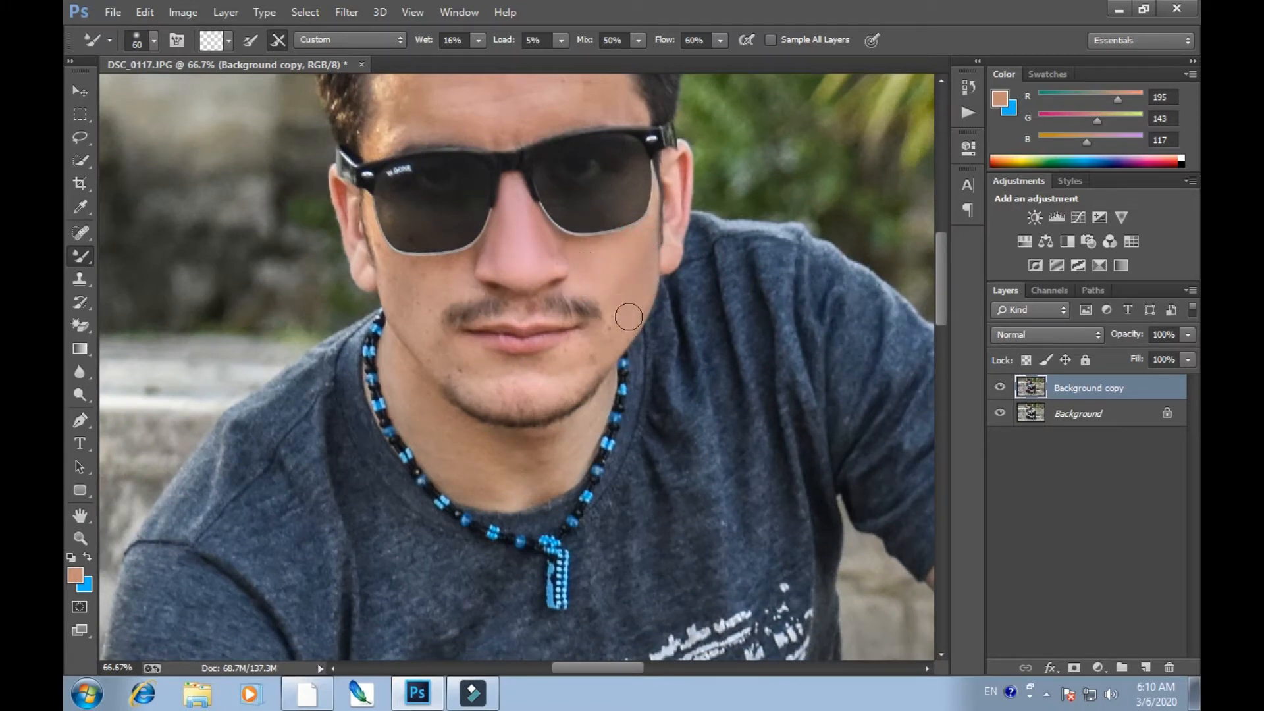
{"action": "mouse_move", "coordinate": [628, 316]}
{"action": "left_mouse_down"}
{"action": "mouse_move", "coordinate": [642, 248]}
{"action": "mouse_move", "coordinate": [601, 307]}
{"action": "mouse_move", "coordinate": [513, 304]}
{"action": "mouse_move", "coordinate": [611, 340]}
{"action": "left_mouse_up"}
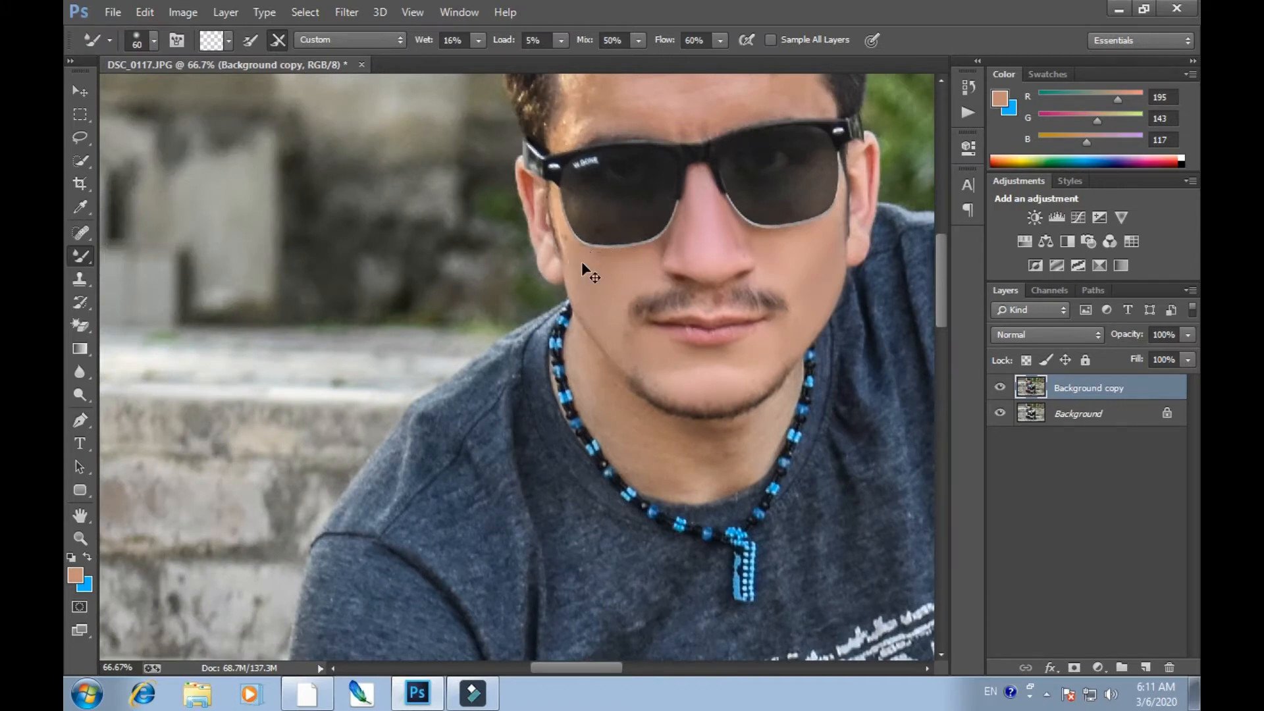
Smooth the cheek below the logo-marked sunglasses lens with the Mixer Brush at size 25, and the chin at size 35.
{"action": "key", "text": "ctrl+plus"}
{"action": "key", "text": "["}
{"action": "key", "text": "["}
{"action": "key", "text": "["}
{"action": "key", "text": "["}
{"action": "key", "text": "["}
{"action": "key", "text": "["}
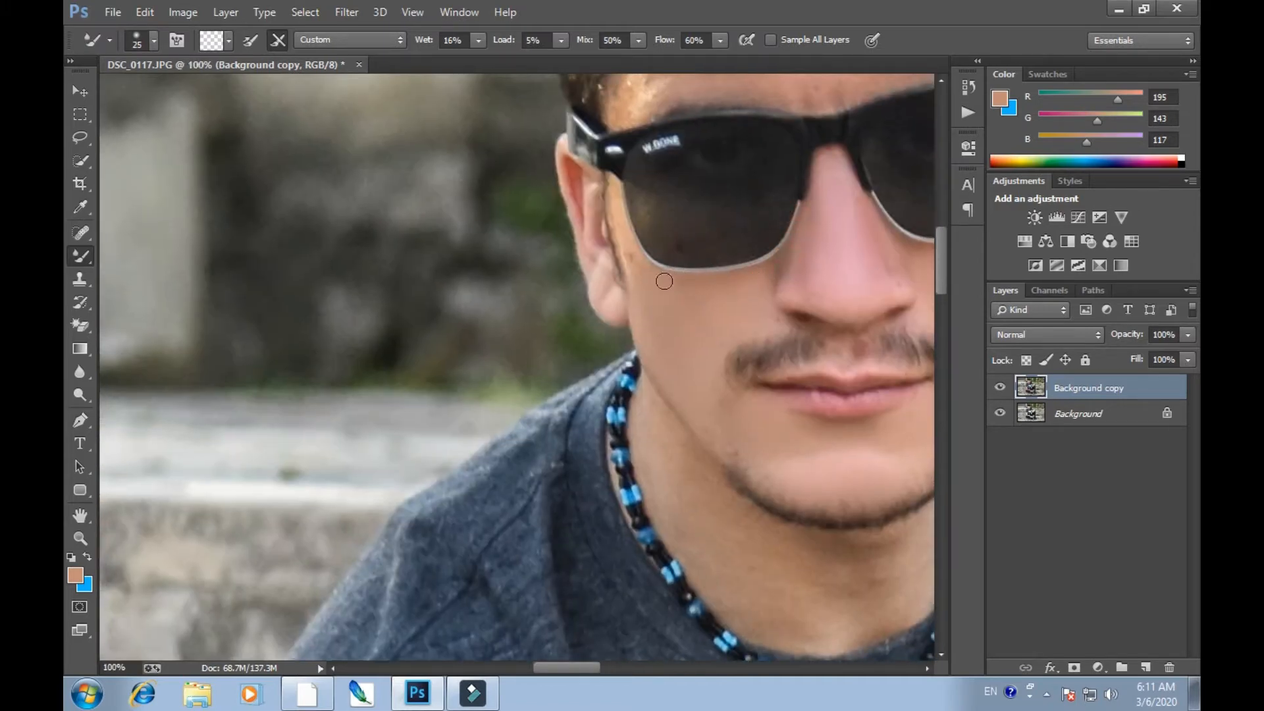
{"action": "left_click", "coordinate": [641, 283]}
{"action": "left_click_drag", "start_coordinate": [721, 400], "coordinate": [671, 316]}
{"action": "left_click", "coordinate": [738, 380]}
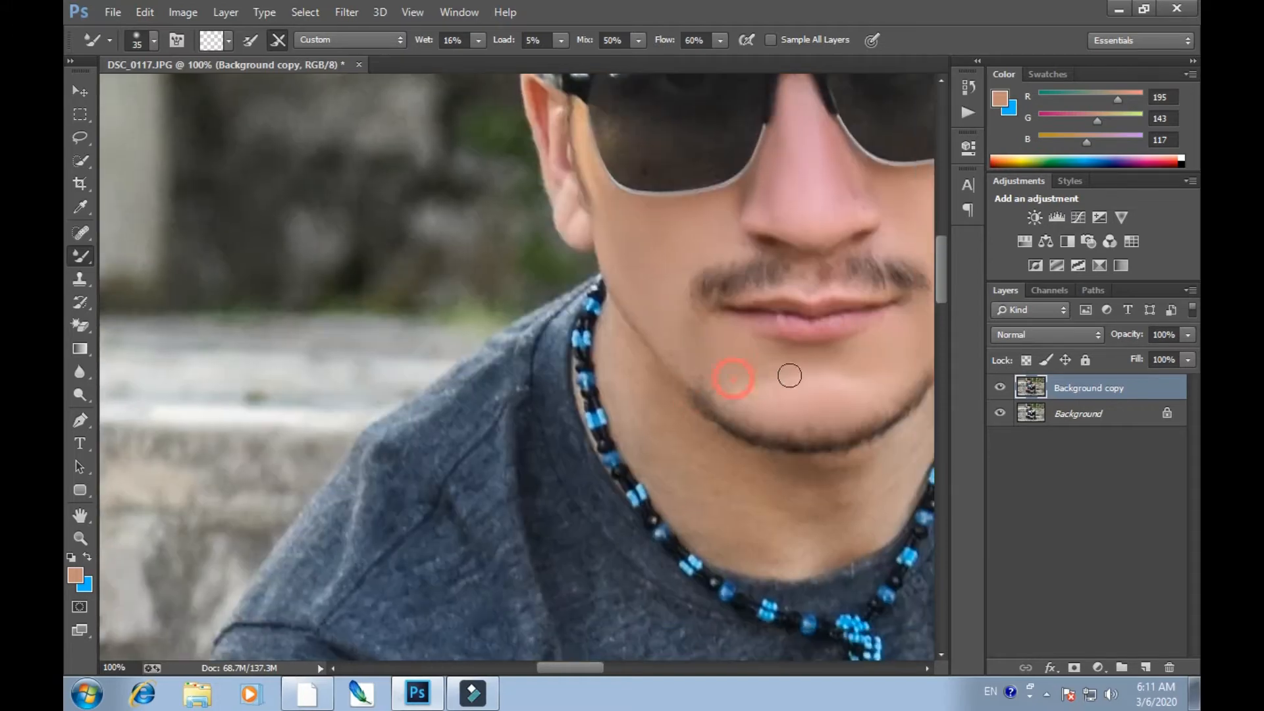
{"action": "left_click", "coordinate": [877, 379]}
Smooth the whole forehead from temple to temple with the Mixer Brush at size 50.
{"action": "mouse_move", "coordinate": [783, 322]}
{"action": "left_mouse_down"}
{"action": "mouse_move", "coordinate": [755, 354]}
{"action": "mouse_move", "coordinate": [814, 583]}
{"action": "left_mouse_up"}
{"action": "left_click_drag", "start_coordinate": [722, 101], "coordinate": [732, 109]}
{"action": "key", "text": "]"}
{"action": "key", "text": "]"}
{"action": "key", "text": "]"}
{"action": "left_click_drag", "start_coordinate": [708, 211], "coordinate": [474, 225]}
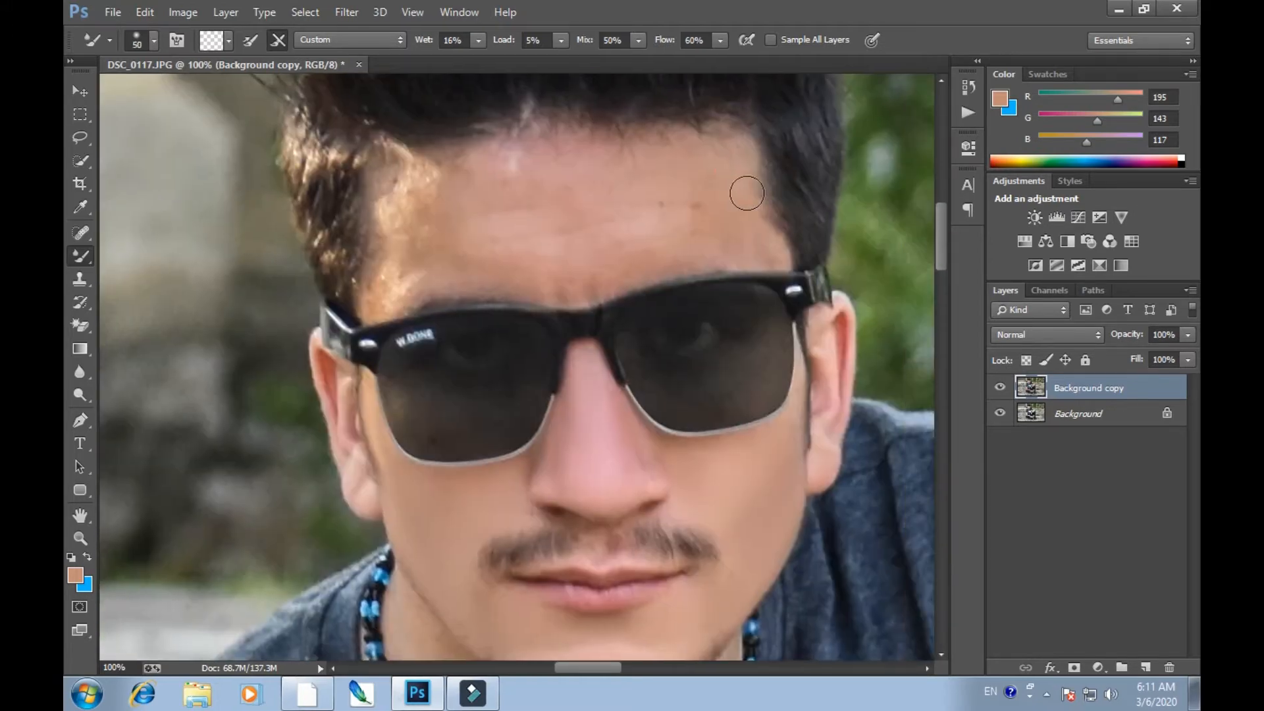
{"action": "mouse_move", "coordinate": [699, 257]}
{"action": "left_mouse_down"}
{"action": "mouse_move", "coordinate": [639, 227]}
{"action": "mouse_move", "coordinate": [595, 224]}
{"action": "left_mouse_up"}
{"action": "mouse_move", "coordinate": [701, 201]}
{"action": "left_mouse_down"}
{"action": "mouse_move", "coordinate": [709, 161]}
{"action": "mouse_move", "coordinate": [638, 189]}
{"action": "left_mouse_up"}
{"action": "mouse_move", "coordinate": [558, 177]}
{"action": "left_mouse_down"}
{"action": "mouse_move", "coordinate": [565, 215]}
{"action": "mouse_move", "coordinate": [500, 195]}
{"action": "mouse_move", "coordinate": [601, 262]}
{"action": "mouse_move", "coordinate": [485, 268]}
{"action": "mouse_move", "coordinate": [465, 202]}
{"action": "left_mouse_up"}
{"action": "mouse_move", "coordinate": [408, 267]}
{"action": "left_mouse_down"}
{"action": "mouse_move", "coordinate": [440, 252]}
{"action": "mouse_move", "coordinate": [415, 210]}
{"action": "mouse_move", "coordinate": [414, 165]}
{"action": "mouse_move", "coordinate": [432, 223]}
{"action": "left_mouse_up"}
{"action": "mouse_move", "coordinate": [488, 142]}
{"action": "left_mouse_down"}
{"action": "mouse_move", "coordinate": [490, 224]}
{"action": "mouse_move", "coordinate": [433, 247]}
{"action": "left_mouse_up"}
{"action": "mouse_move", "coordinate": [445, 163]}
{"action": "left_mouse_down"}
{"action": "mouse_move", "coordinate": [464, 130]}
{"action": "mouse_move", "coordinate": [439, 194]}
{"action": "left_mouse_up"}
{"action": "left_click_drag", "start_coordinate": [476, 167], "coordinate": [618, 195]}
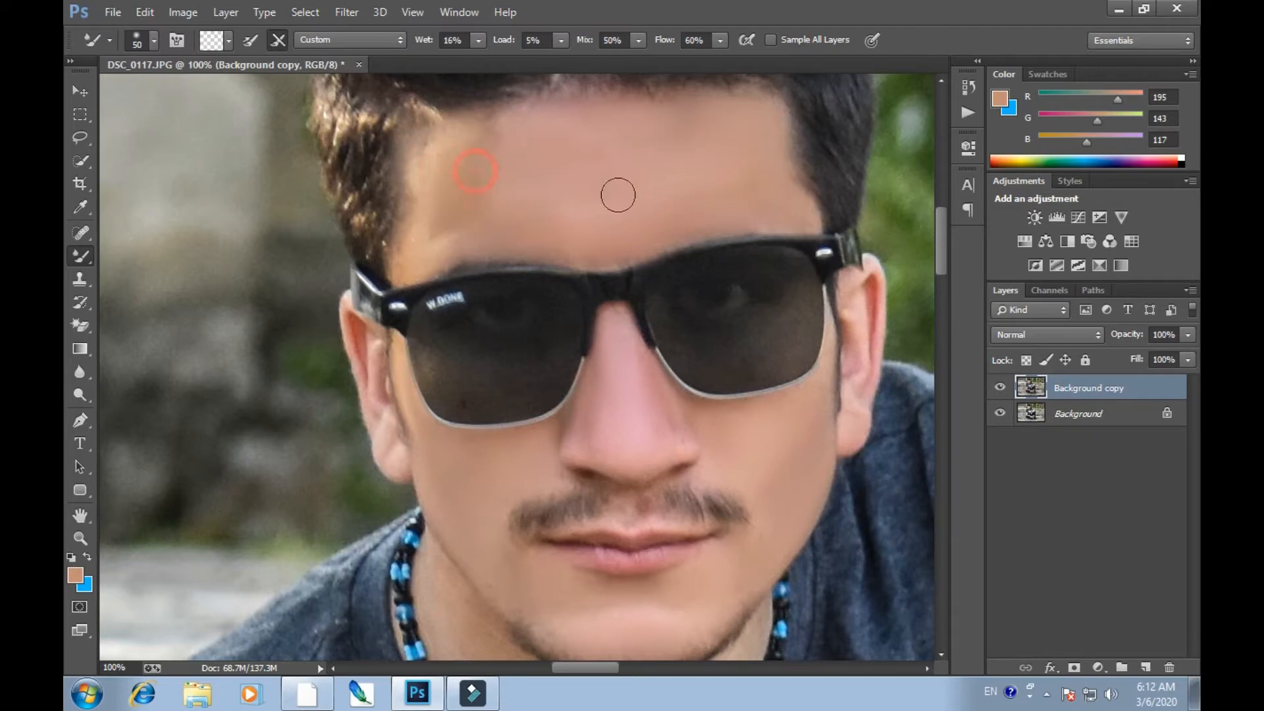
Blend the neck skin between the chin and the bead necklace with the Mixer Brush at about size 80.
{"action": "key", "text": "ctrl+minus"}
{"action": "key", "text": "ctrl+minus"}
{"action": "key", "text": "ctrl+minus"}
{"action": "mouse_move", "coordinate": [537, 309]}
{"action": "left_mouse_down"}
{"action": "mouse_move", "coordinate": [511, 304]}
{"action": "mouse_move", "coordinate": [536, 299]}
{"action": "left_mouse_up"}
{"action": "mouse_move", "coordinate": [566, 490]}
{"action": "left_mouse_down"}
{"action": "mouse_move", "coordinate": [561, 344]}
{"action": "mouse_move", "coordinate": [612, 409]}
{"action": "left_mouse_up"}
{"action": "key", "text": "ctrl+plus"}
{"action": "key", "text": "ctrl+plus"}
{"action": "key", "text": "ctrl+plus"}
{"action": "key", "text": "bracketleft"}
{"action": "key", "text": "bracketleft"}
{"action": "key", "text": "bracketleft"}
{"action": "key", "text": "bracketleft"}
{"action": "key", "text": "bracketleft"}
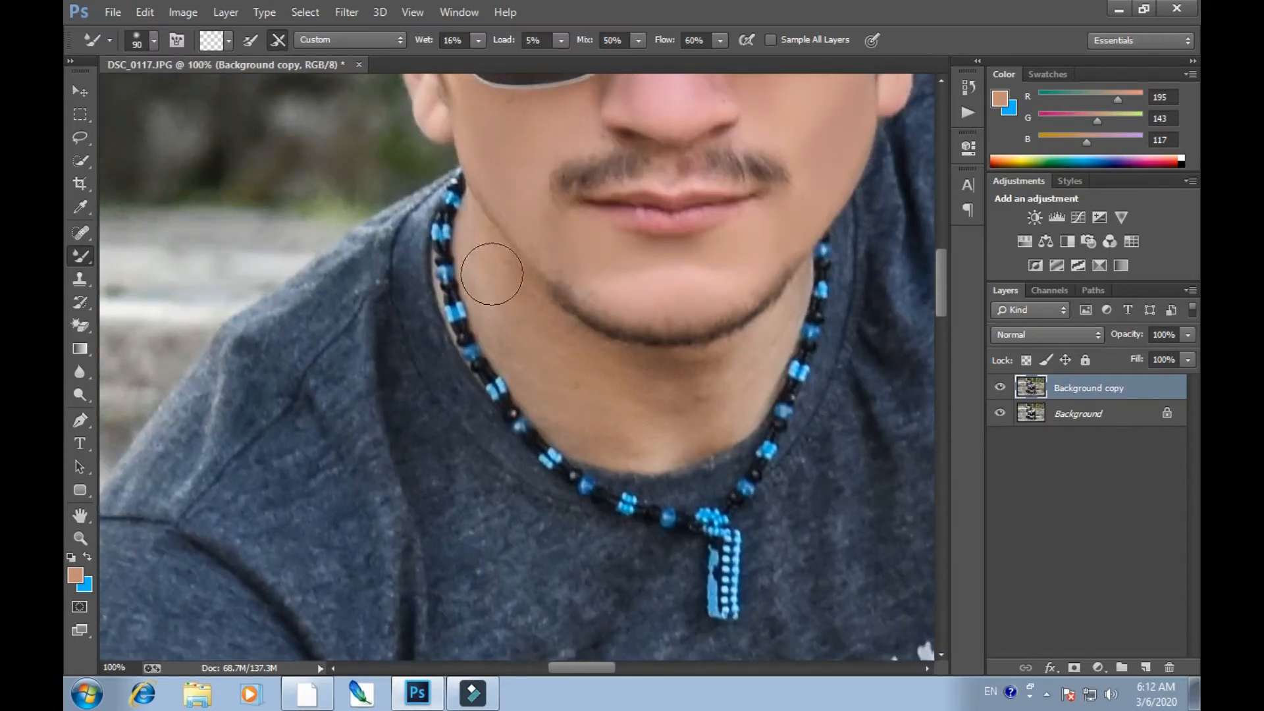
{"action": "mouse_move", "coordinate": [606, 365]}
{"action": "left_mouse_down"}
{"action": "mouse_move", "coordinate": [742, 361]}
{"action": "mouse_move", "coordinate": [782, 324]}
{"action": "mouse_move", "coordinate": [740, 396]}
{"action": "mouse_move", "coordinate": [782, 317]}
{"action": "mouse_move", "coordinate": [666, 402]}
{"action": "mouse_move", "coordinate": [617, 398]}
{"action": "mouse_move", "coordinate": [701, 393]}
{"action": "mouse_move", "coordinate": [695, 431]}
{"action": "mouse_move", "coordinate": [625, 454]}
{"action": "mouse_move", "coordinate": [584, 432]}
{"action": "mouse_move", "coordinate": [588, 419]}
{"action": "mouse_move", "coordinate": [685, 421]}
{"action": "left_mouse_up"}
{"action": "key", "text": "bracketright"}
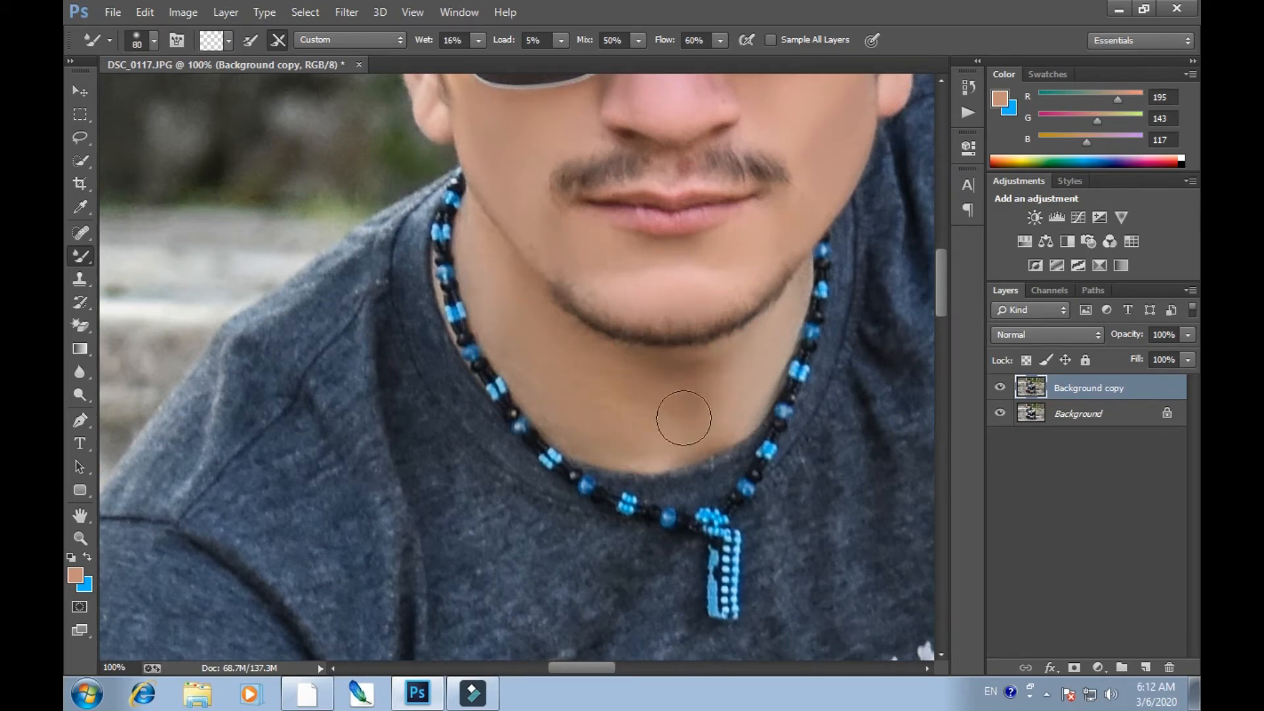
{"action": "mouse_move", "coordinate": [623, 383]}
{"action": "left_mouse_down"}
{"action": "mouse_move", "coordinate": [553, 347]}
{"action": "mouse_move", "coordinate": [637, 409]}
{"action": "mouse_move", "coordinate": [714, 420]}
{"action": "left_mouse_up"}
Smooth the upper arm and forearm of the watch-wearing arm with the Mixer Brush at size 150.
{"action": "key", "text": "ctrl+minus"}
{"action": "key", "text": "ctrl+minus"}
{"action": "key", "text": "ctrl+minus"}
{"action": "key", "text": "ctrl+minus"}
{"action": "key", "text": "ctrl+plus"}
{"action": "key", "text": "ctrl+plus"}
{"action": "left_click_drag", "start_coordinate": [682, 519], "coordinate": [608, 349]}
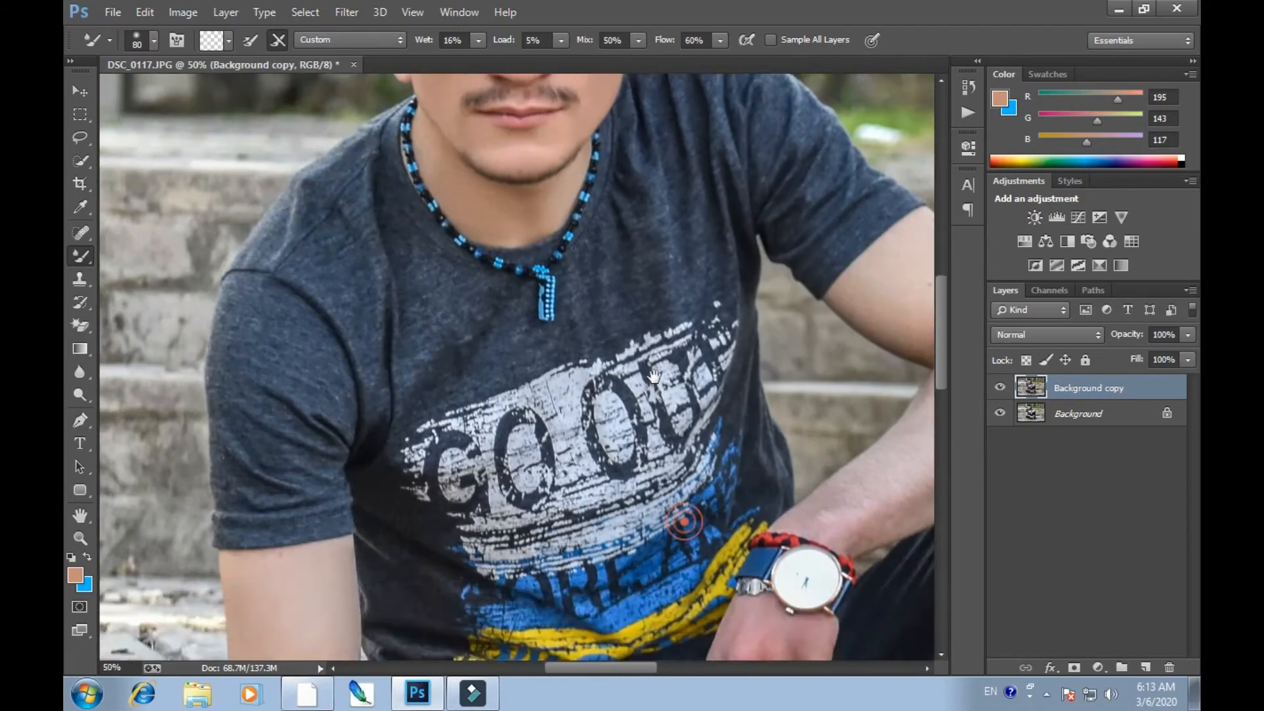
{"action": "left_click_drag", "start_coordinate": [681, 455], "coordinate": [375, 531]}
{"action": "key", "text": "bracketright"}
{"action": "key", "text": "bracketright"}
{"action": "key", "text": "bracketright"}
{"action": "key", "text": "bracketright"}
{"action": "mouse_move", "coordinate": [587, 331]}
{"action": "left_mouse_down"}
{"action": "mouse_move", "coordinate": [664, 352]}
{"action": "mouse_move", "coordinate": [731, 414]}
{"action": "mouse_move", "coordinate": [609, 534]}
{"action": "left_mouse_up"}
{"action": "mouse_move", "coordinate": [648, 441]}
{"action": "left_mouse_down"}
{"action": "mouse_move", "coordinate": [632, 473]}
{"action": "mouse_move", "coordinate": [517, 584]}
{"action": "left_mouse_up"}
{"action": "left_click_drag", "start_coordinate": [692, 491], "coordinate": [573, 593]}
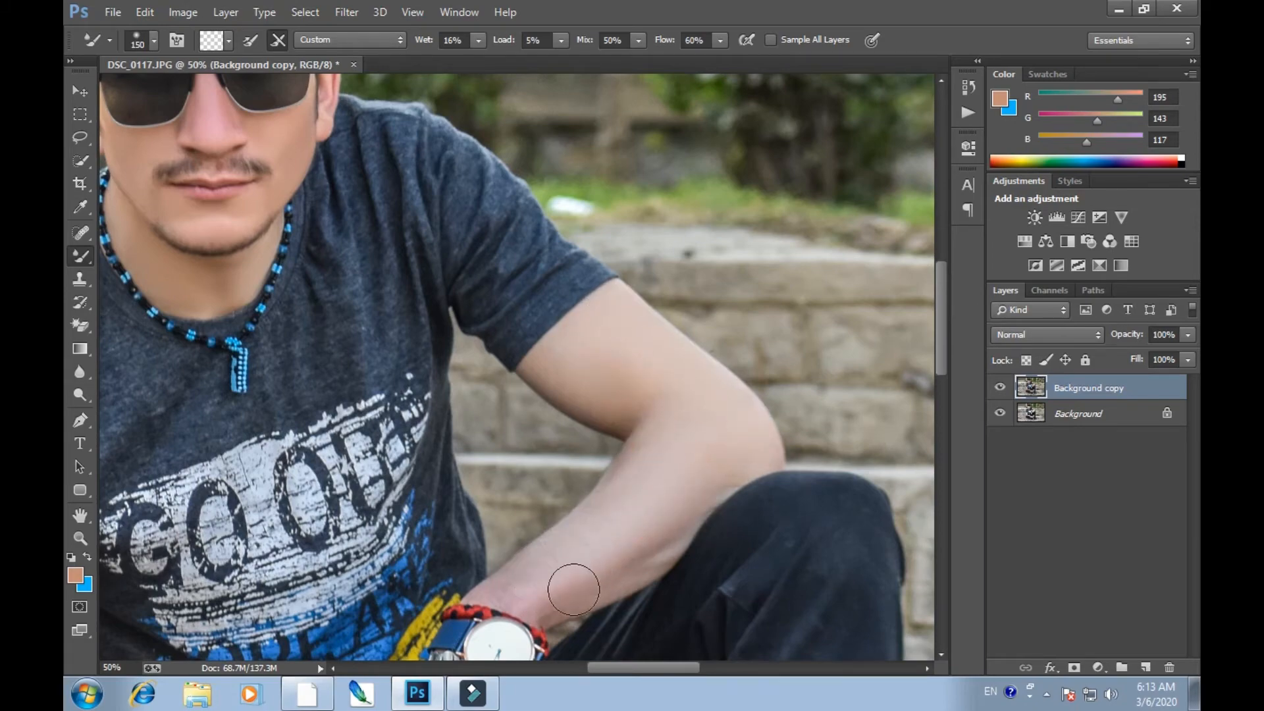
Smooth the back of the hand and the fingers below the watch with a smaller Mixer Brush.
{"action": "mouse_move", "coordinate": [595, 527]}
{"action": "left_mouse_down"}
{"action": "mouse_move", "coordinate": [531, 573]}
{"action": "mouse_move", "coordinate": [739, 398]}
{"action": "mouse_move", "coordinate": [841, 283]}
{"action": "left_mouse_up"}
{"action": "key", "text": "bracketleft"}
{"action": "key", "text": "bracketleft"}
{"action": "key", "text": "bracketleft"}
{"action": "key", "text": "bracketleft"}
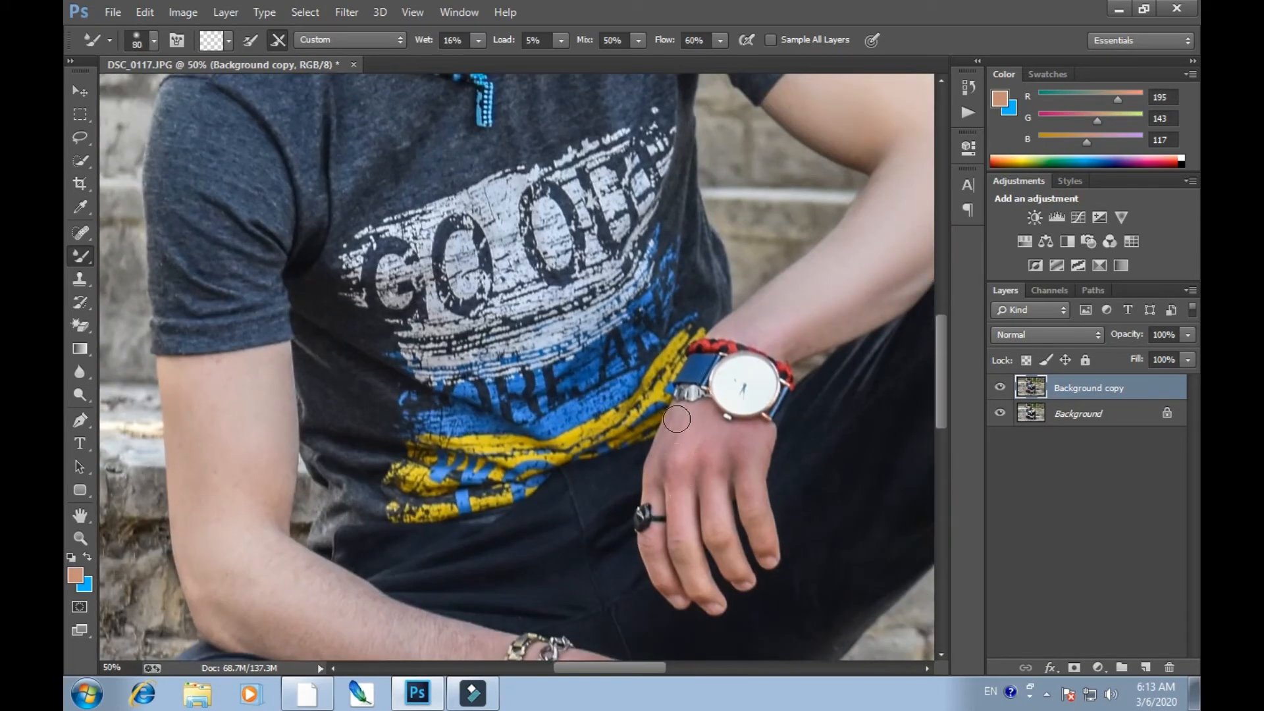
{"action": "mouse_move", "coordinate": [764, 535]}
{"action": "left_mouse_down"}
{"action": "mouse_move", "coordinate": [697, 509]}
{"action": "mouse_move", "coordinate": [712, 480]}
{"action": "left_mouse_up"}
{"action": "left_click", "coordinate": [732, 552]}
{"action": "left_click_drag", "start_coordinate": [698, 564], "coordinate": [690, 573]}
{"action": "left_click_drag", "start_coordinate": [683, 513], "coordinate": [685, 478]}
Smooth the upper arm and forearm above the bracelets with an enlarged Mixer Brush.
{"action": "left_click_drag", "start_coordinate": [496, 512], "coordinate": [772, 401]}
{"action": "key", "text": "bracketright"}
{"action": "key", "text": "bracketright"}
{"action": "key", "text": "bracketright"}
{"action": "key", "text": "bracketright"}
{"action": "key", "text": "bracketright"}
{"action": "mouse_move", "coordinate": [465, 261]}
{"action": "left_mouse_down"}
{"action": "mouse_move", "coordinate": [546, 272]}
{"action": "mouse_move", "coordinate": [544, 326]}
{"action": "mouse_move", "coordinate": [504, 338]}
{"action": "mouse_move", "coordinate": [498, 259]}
{"action": "mouse_move", "coordinate": [461, 335]}
{"action": "mouse_move", "coordinate": [497, 412]}
{"action": "left_mouse_up"}
{"action": "mouse_move", "coordinate": [502, 470]}
{"action": "left_mouse_down"}
{"action": "mouse_move", "coordinate": [440, 358]}
{"action": "mouse_move", "coordinate": [479, 322]}
{"action": "mouse_move", "coordinate": [443, 369]}
{"action": "mouse_move", "coordinate": [496, 412]}
{"action": "mouse_move", "coordinate": [570, 429]}
{"action": "mouse_move", "coordinate": [578, 418]}
{"action": "mouse_move", "coordinate": [611, 447]}
{"action": "mouse_move", "coordinate": [683, 459]}
{"action": "left_mouse_up"}
Finish smoothing the bracelet-wearing forearm and its hand with the Mixer Brush at size 100.
{"action": "key", "text": "bracketright"}
{"action": "key", "text": "bracketright"}
{"action": "key", "text": "bracketleft"}
{"action": "key", "text": "bracketleft"}
{"action": "key", "text": "bracketleft"}
{"action": "left_click_drag", "start_coordinate": [696, 416], "coordinate": [551, 356]}
{"action": "mouse_move", "coordinate": [564, 454]}
{"action": "left_mouse_down"}
{"action": "mouse_move", "coordinate": [630, 457]}
{"action": "mouse_move", "coordinate": [697, 436]}
{"action": "left_mouse_up"}
{"action": "mouse_move", "coordinate": [783, 427]}
{"action": "left_mouse_down"}
{"action": "mouse_move", "coordinate": [648, 395]}
{"action": "mouse_move", "coordinate": [663, 462]}
{"action": "left_mouse_up"}
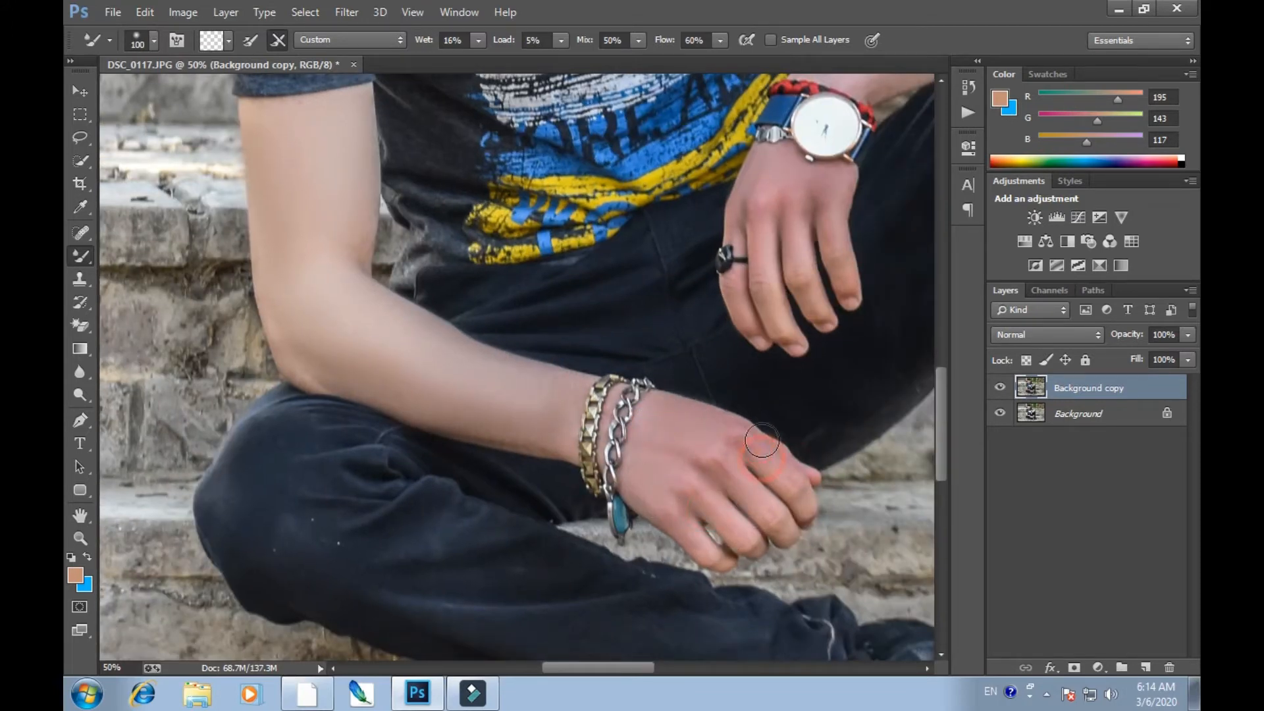
Touch up the skin near the elbow of the watch-wearing arm with the Mixer Brush at size 100.
{"action": "key", "text": "ctrl+minus"}
{"action": "mouse_move", "coordinate": [741, 268]}
{"action": "left_mouse_down"}
{"action": "mouse_move", "coordinate": [781, 463]}
{"action": "mouse_move", "coordinate": [726, 474]}
{"action": "left_mouse_up"}
{"action": "mouse_move", "coordinate": [762, 355]}
{"action": "left_mouse_down"}
{"action": "mouse_move", "coordinate": [753, 370]}
{"action": "mouse_move", "coordinate": [767, 367]}
{"action": "left_mouse_up"}
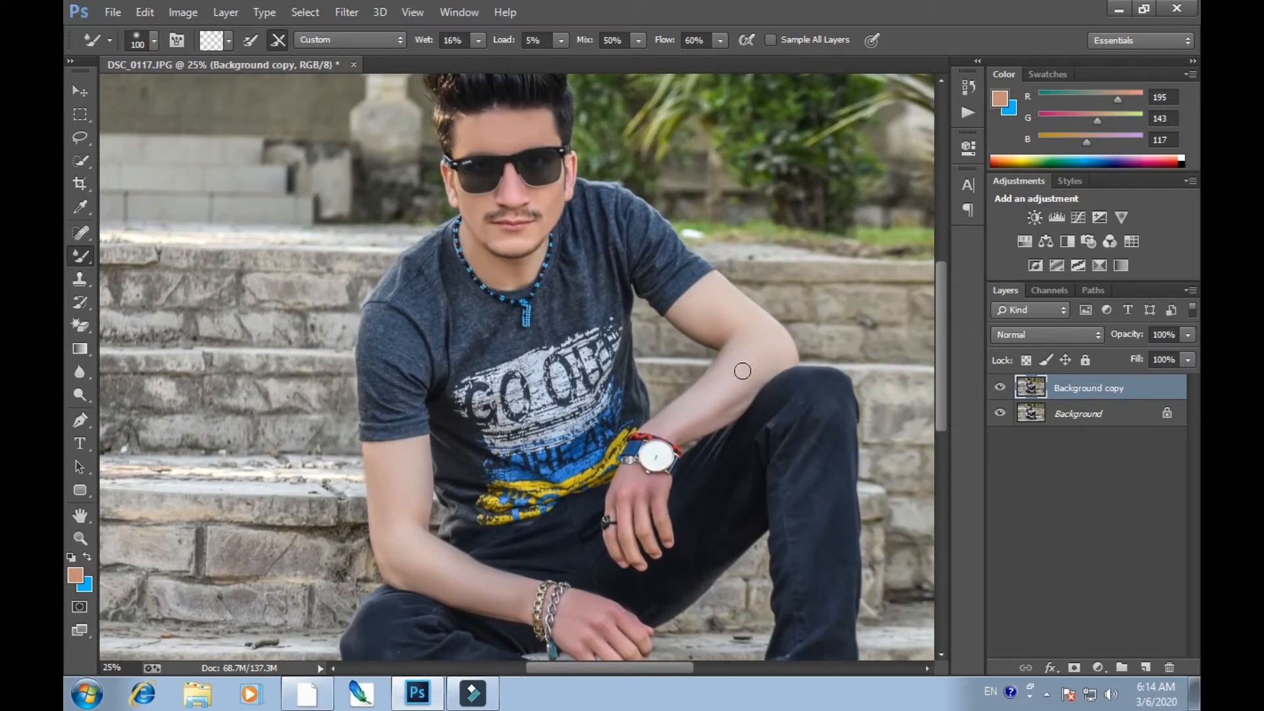
Select both hands with the Quick Selection tool and subtract the surrounding trouser and stone areas from the selection.
{"action": "left_click", "coordinate": [81, 160]}
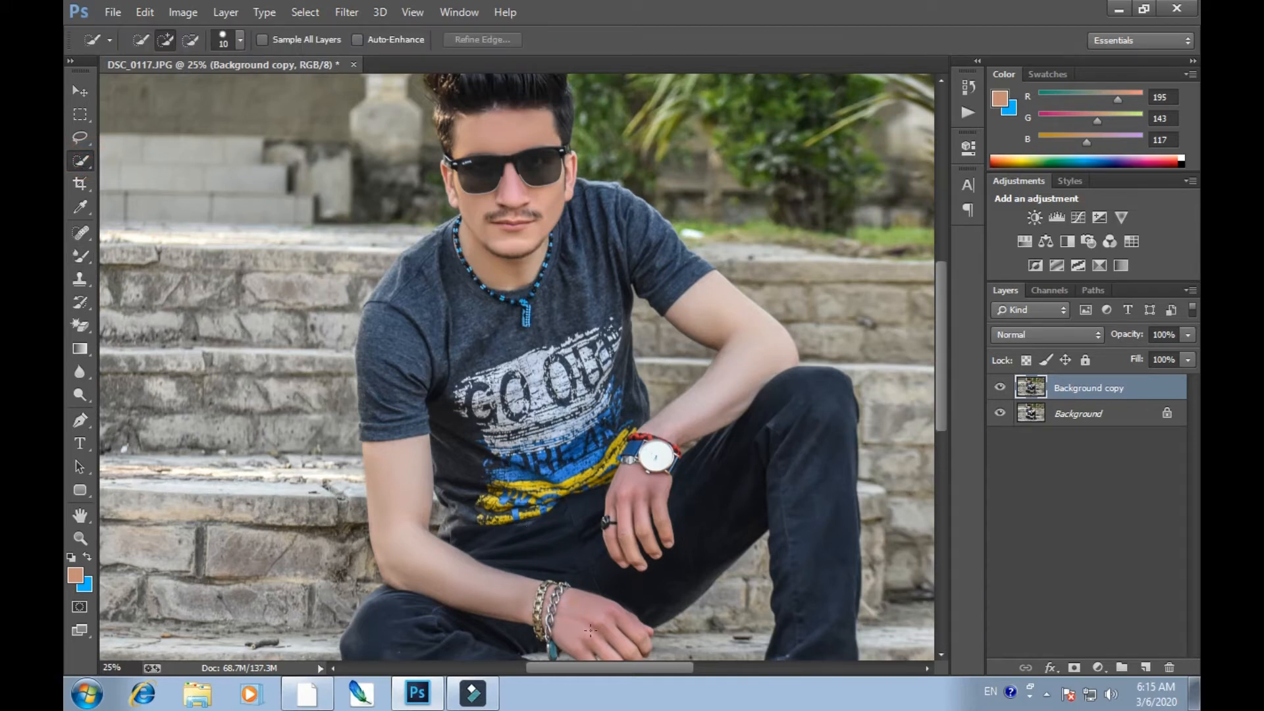
{"action": "scroll", "coordinate": [578, 613], "scroll_direction": "down", "scroll_amount": 2}
{"action": "left_click_drag", "start_coordinate": [629, 394], "coordinate": [629, 416]}
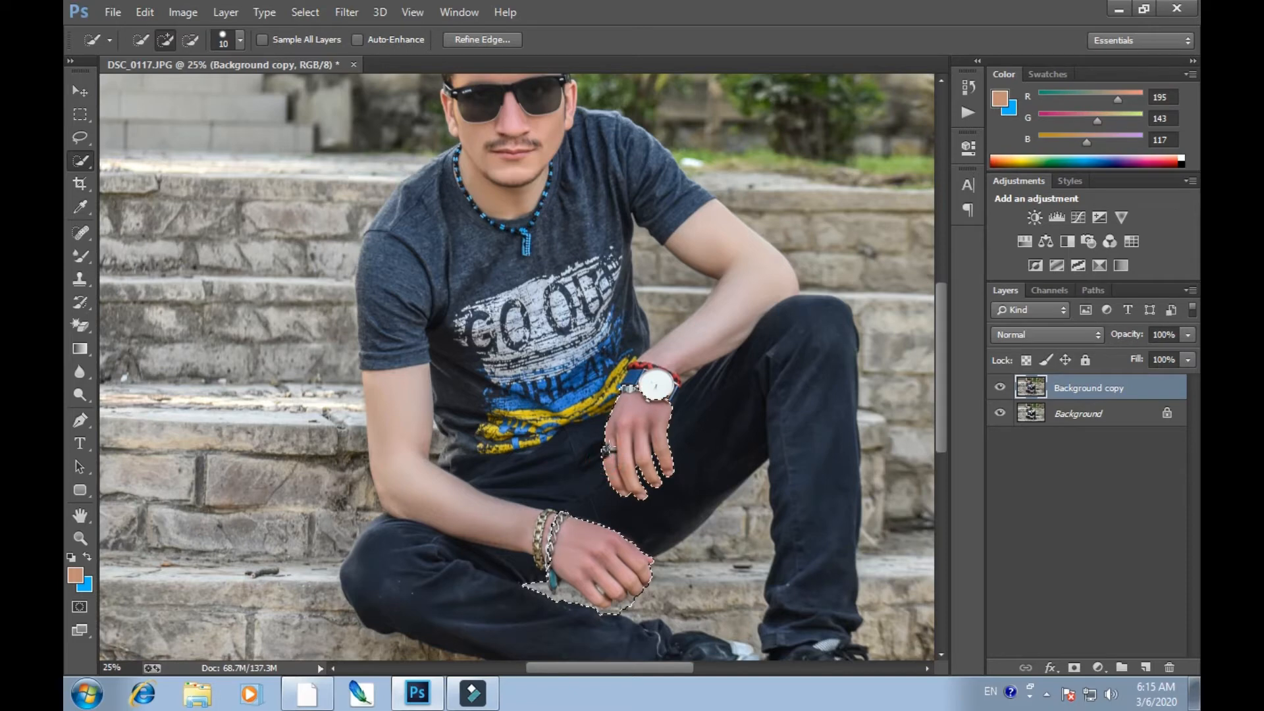
{"action": "key", "text": "alt"}
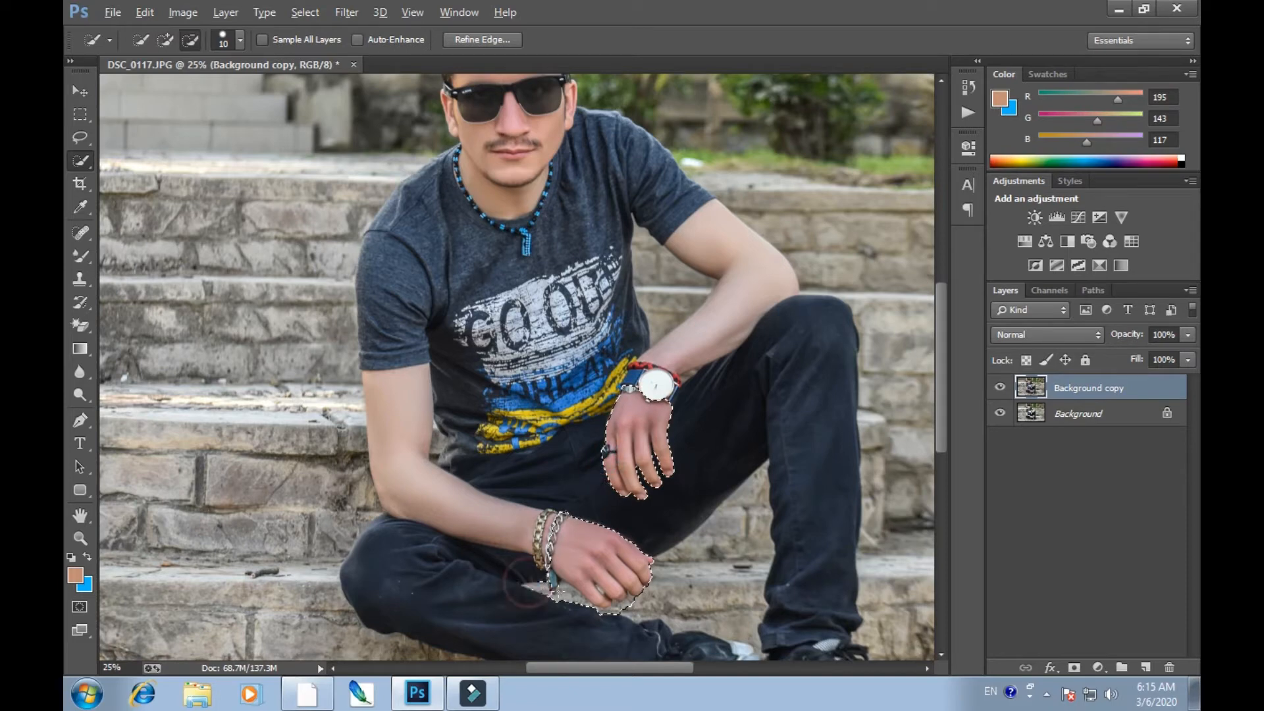
{"action": "left_click", "coordinate": [614, 615], "text": "alt"}
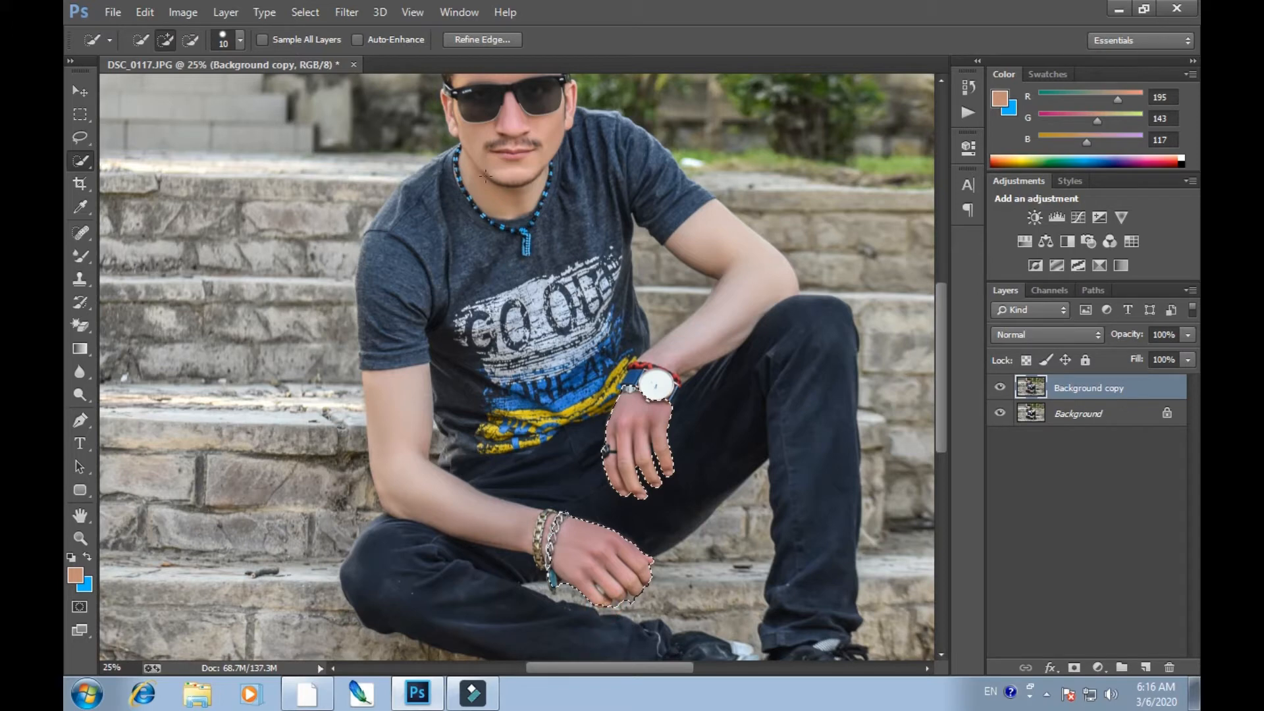
Feather the selection of the hands by 10 pixels.
{"action": "key", "text": "shift+F6"}
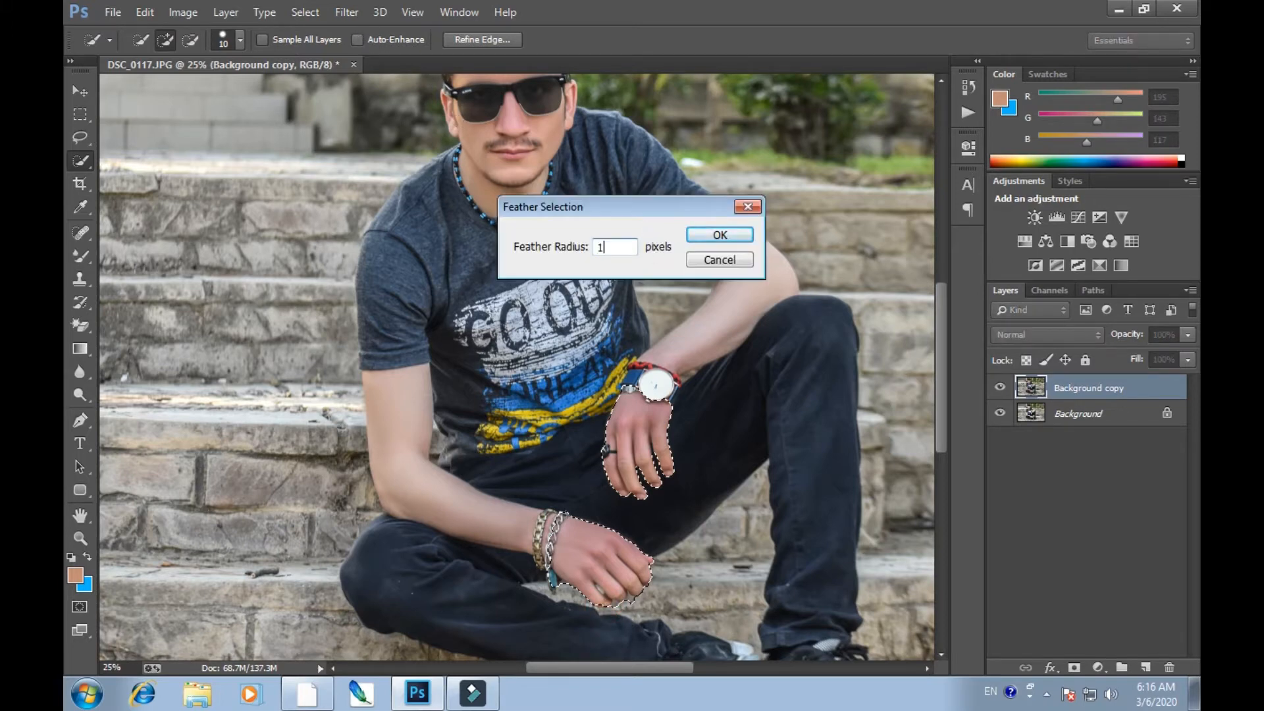
{"action": "type", "text": "10"}
{"action": "key", "text": "Return"}
In the Camera Raw Filter's HSL saturation settings for the selected hands, set Reds to -31 and Oranges to -17.
{"action": "left_click", "coordinate": [346, 12]}
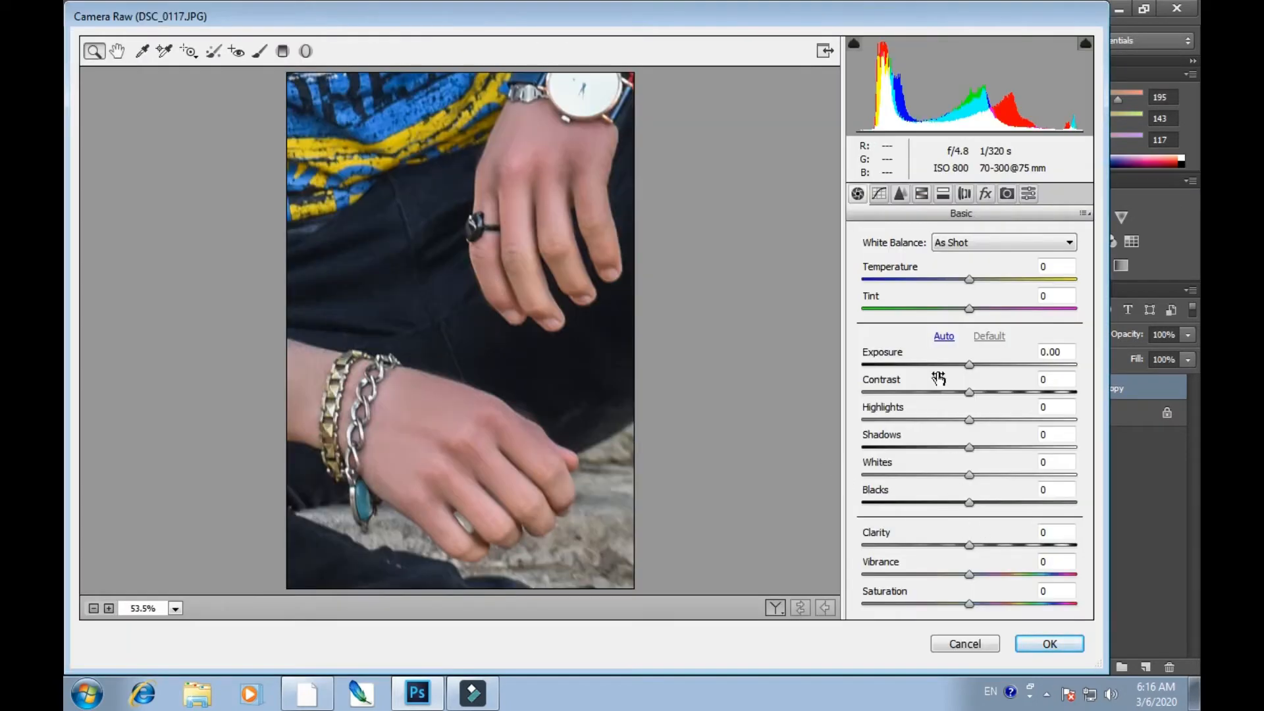
{"action": "left_click", "coordinate": [942, 193]}
{"action": "left_click_drag", "start_coordinate": [972, 322], "coordinate": [960, 369]}
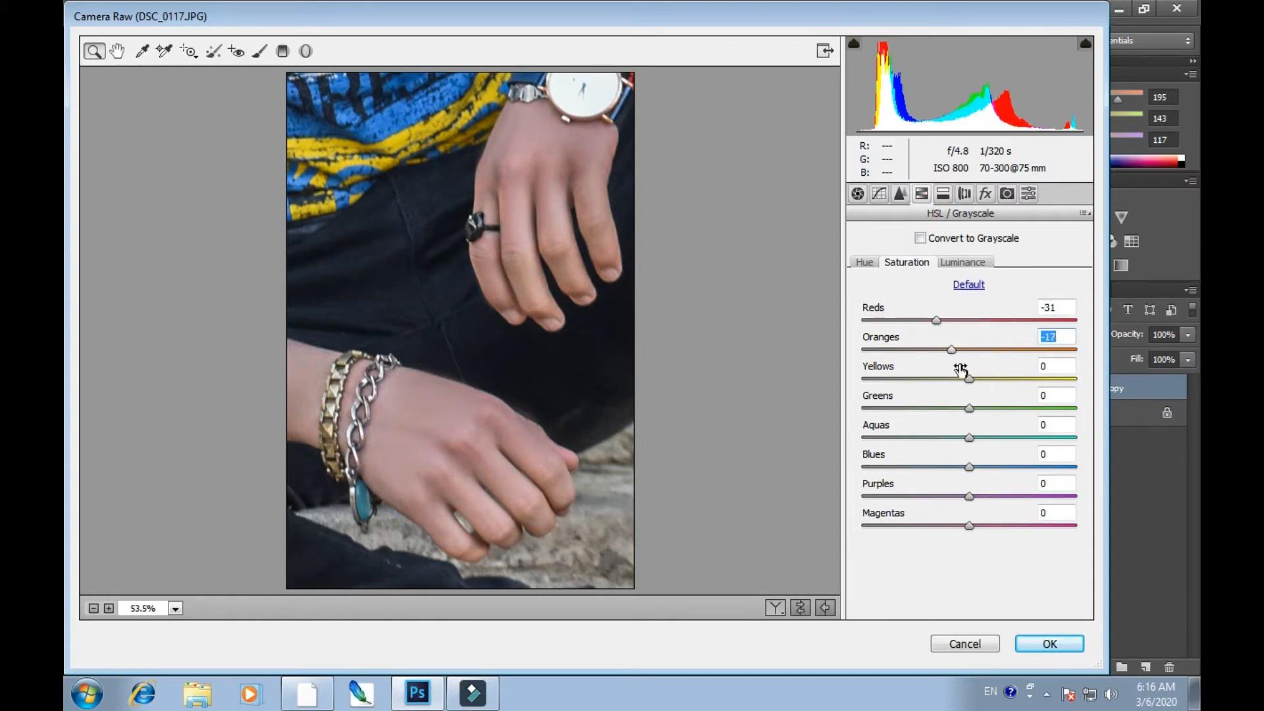
{"action": "left_click", "coordinate": [967, 526]}
Set the Magentas luminance to +73 and apply the Camera Raw adjustments to the hands.
{"action": "left_click", "coordinate": [864, 262]}
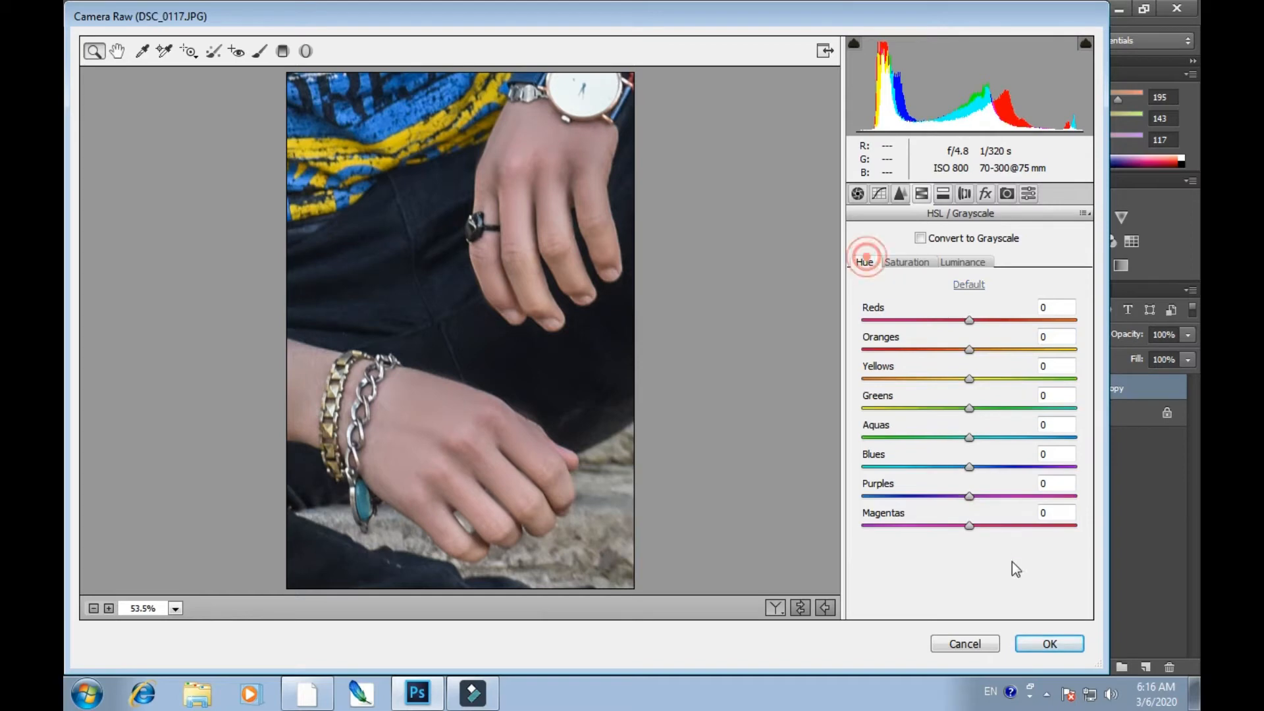
{"action": "left_click", "coordinate": [965, 263]}
{"action": "left_click_drag", "start_coordinate": [969, 525], "coordinate": [1041, 523]}
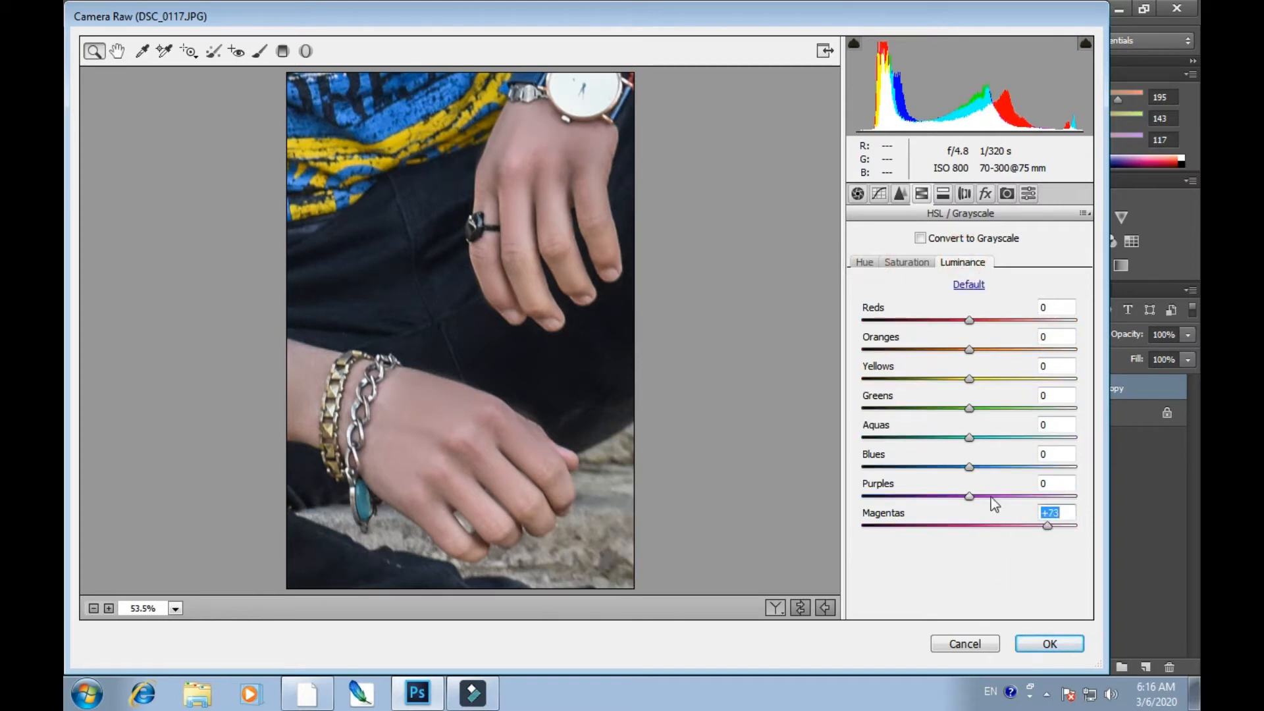
{"action": "left_click", "coordinate": [1051, 645]}
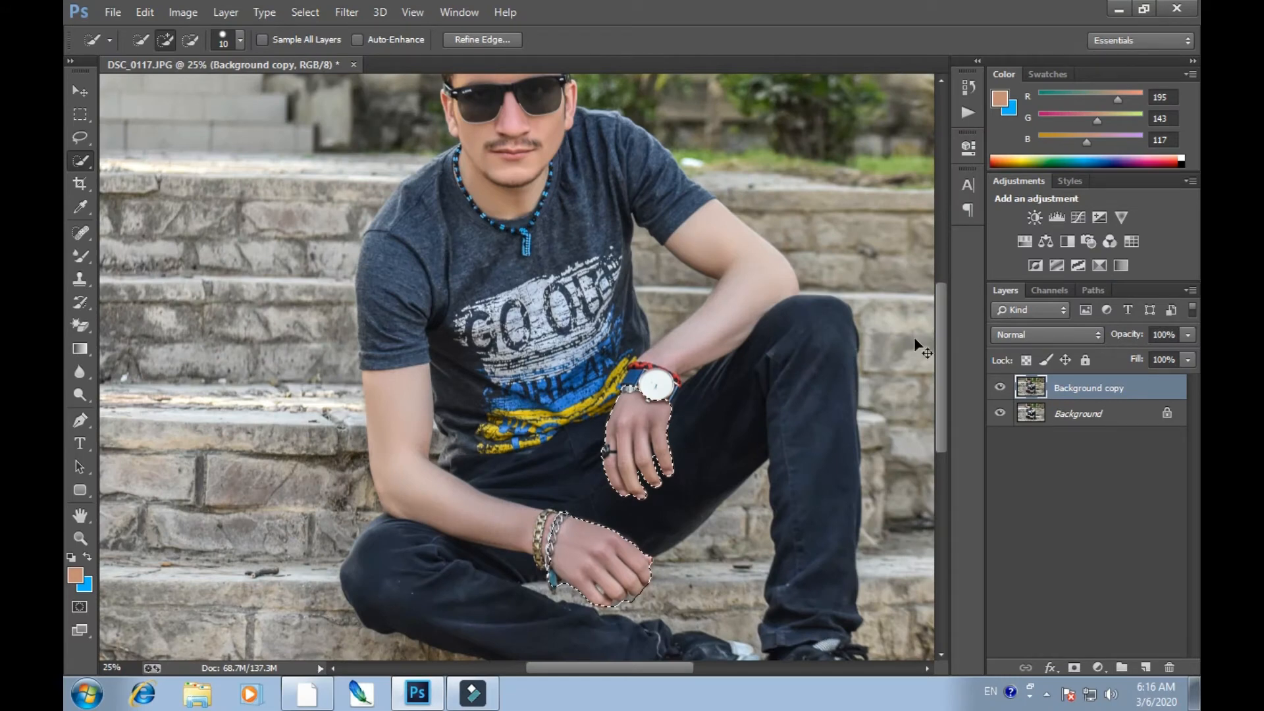
Brighten the selected hands with an RGB Curves adjustment that maps input 125 to output 140.
{"action": "key", "text": "ctrl+m"}
{"action": "left_click_drag", "start_coordinate": [686, 104], "coordinate": [962, 101]}
{"action": "left_click_drag", "start_coordinate": [878, 283], "coordinate": [879, 270]}
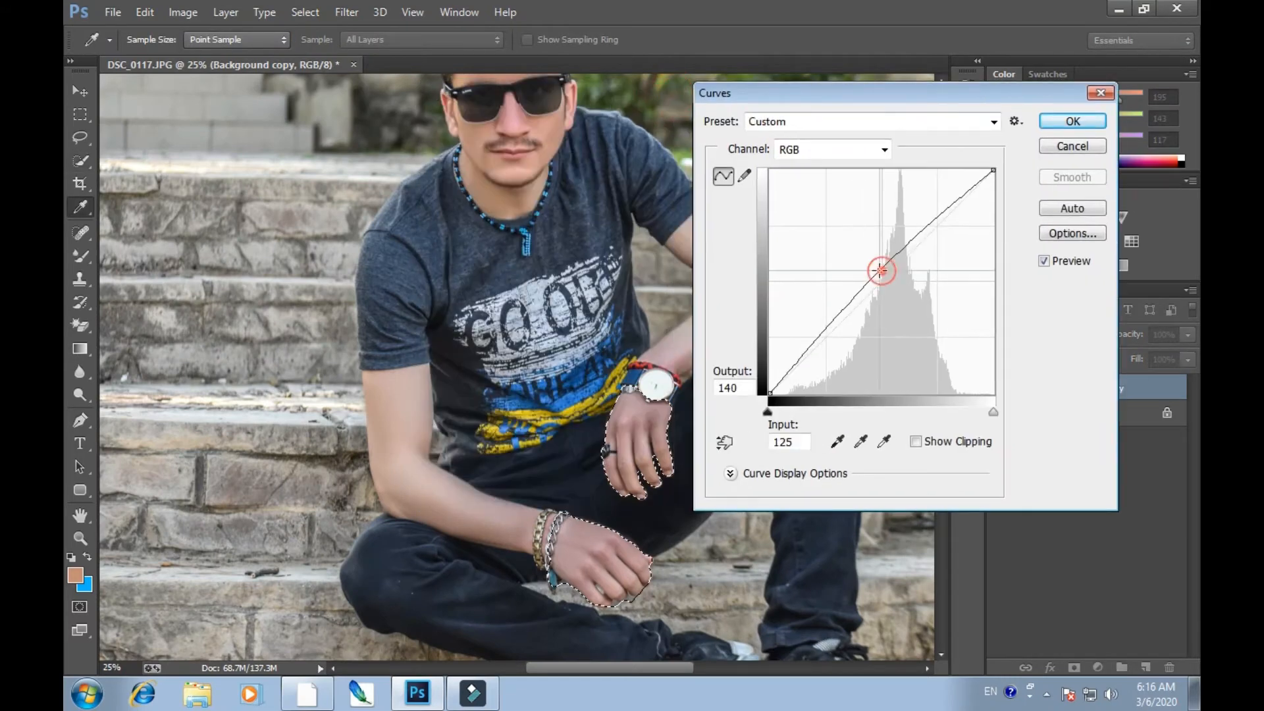
{"action": "left_click", "coordinate": [1073, 121]}
{"action": "key", "text": "w"}
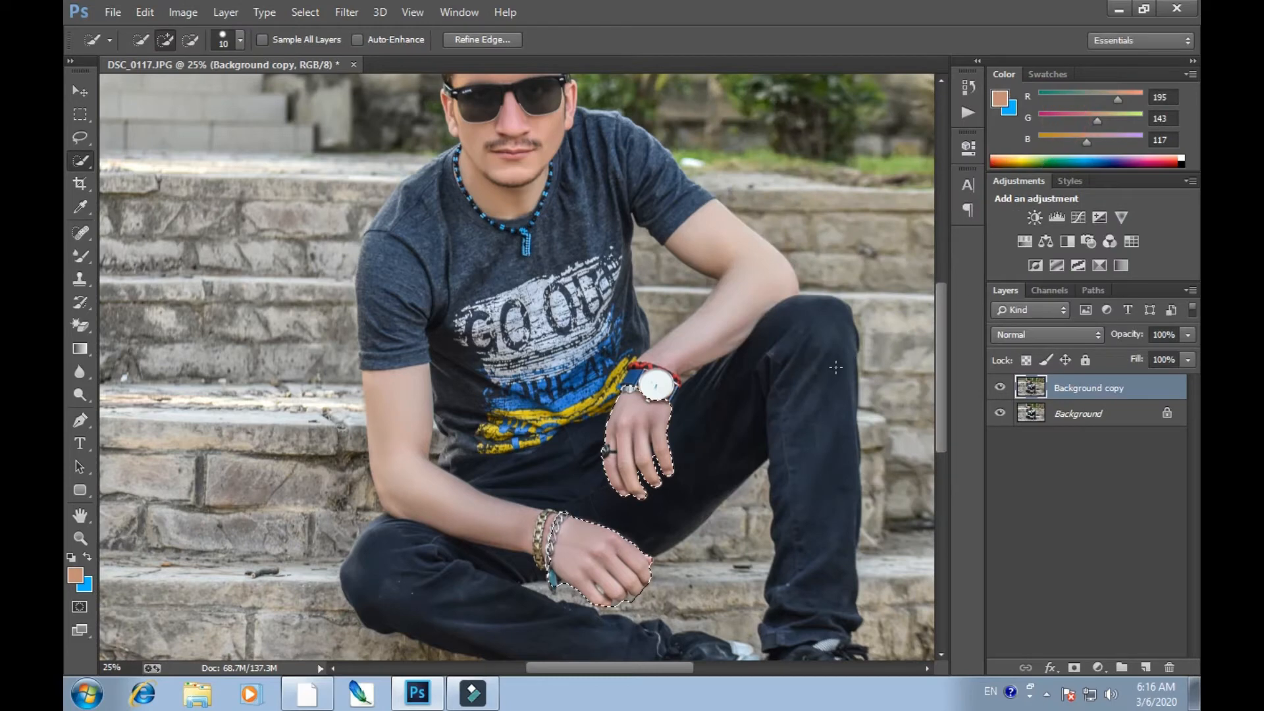
{"action": "key", "text": "ctrl+b"}
{"action": "left_click", "coordinate": [871, 246]}
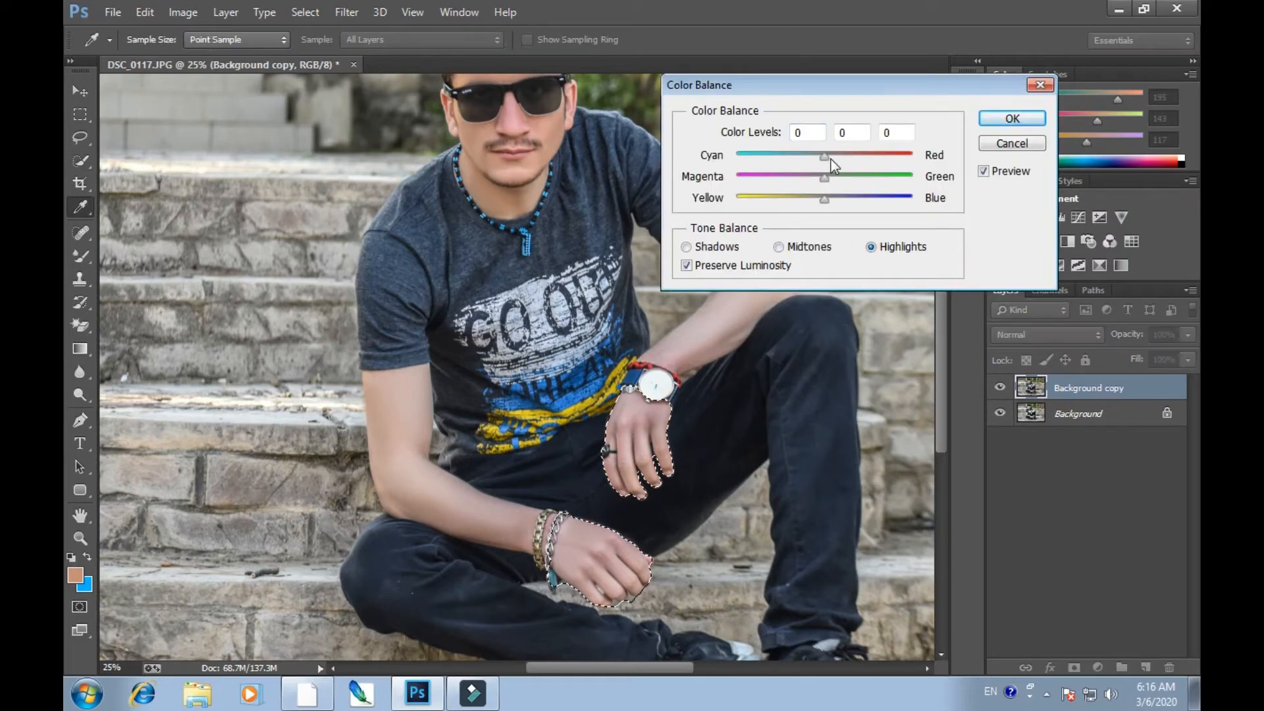
{"action": "left_click_drag", "start_coordinate": [824, 157], "coordinate": [830, 157]}
{"action": "left_click", "coordinate": [1029, 145]}
Deselect the hands and switch to the Move tool.
{"action": "key", "text": "ctrl+d"}
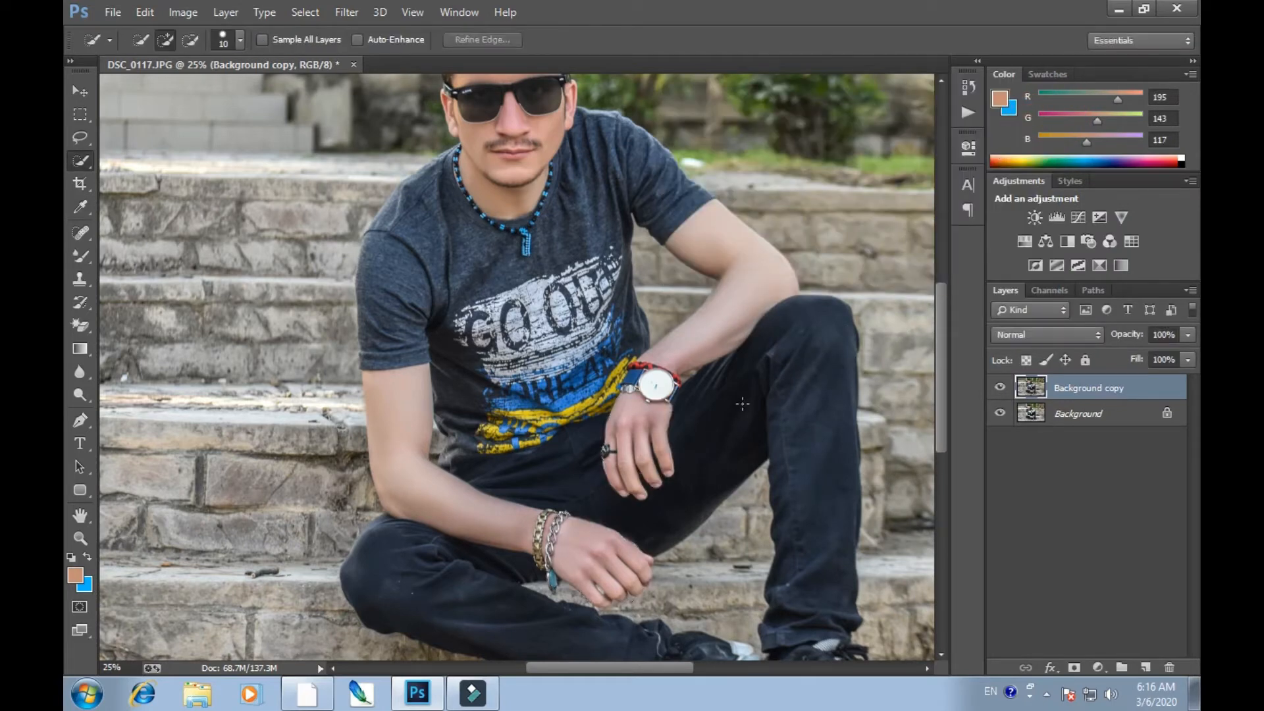
{"action": "key", "text": "v"}
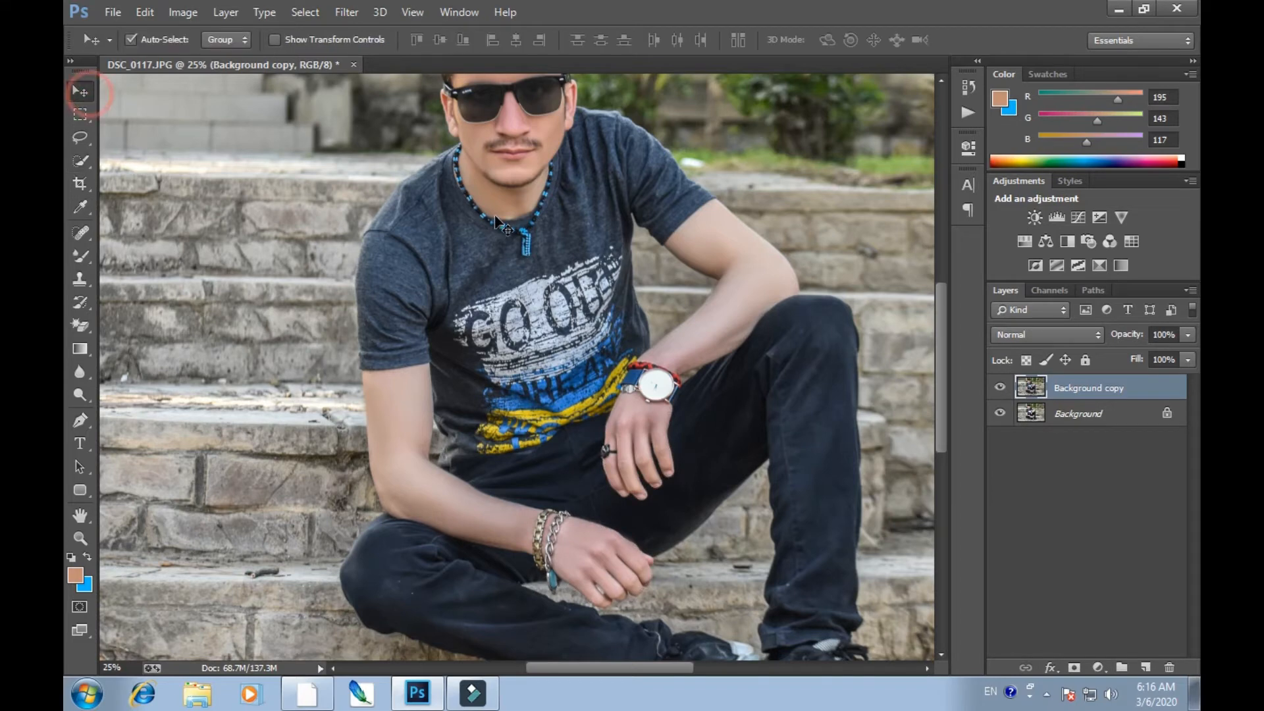
{"action": "scroll", "coordinate": [513, 236], "scroll_direction": "up", "scroll_amount": 3}
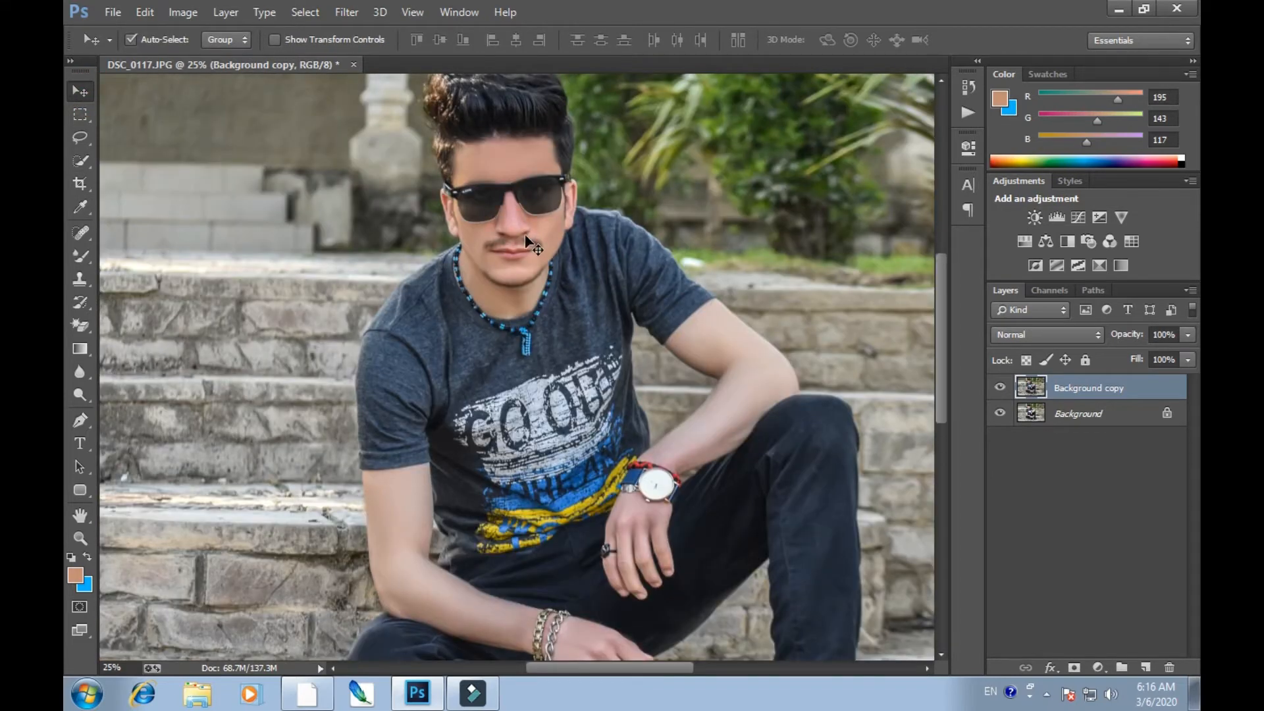
{"action": "scroll", "coordinate": [526, 237], "scroll_direction": "up", "scroll_amount": 1}
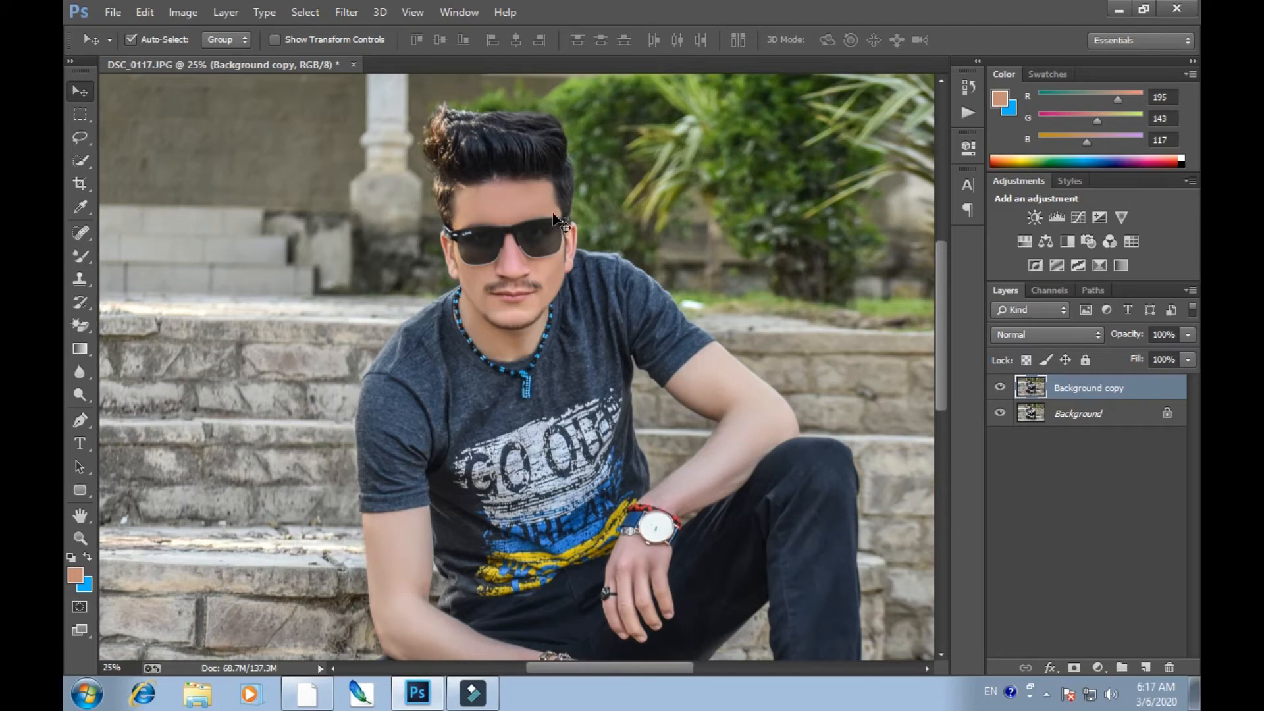
Start a Camera Raw Filter adjustment on the Background copy layer and slightly raise the Lights in the parametric tone curve.
{"action": "left_click_drag", "start_coordinate": [1100, 395], "coordinate": [1121, 442]}
{"action": "left_click", "coordinate": [346, 12]}
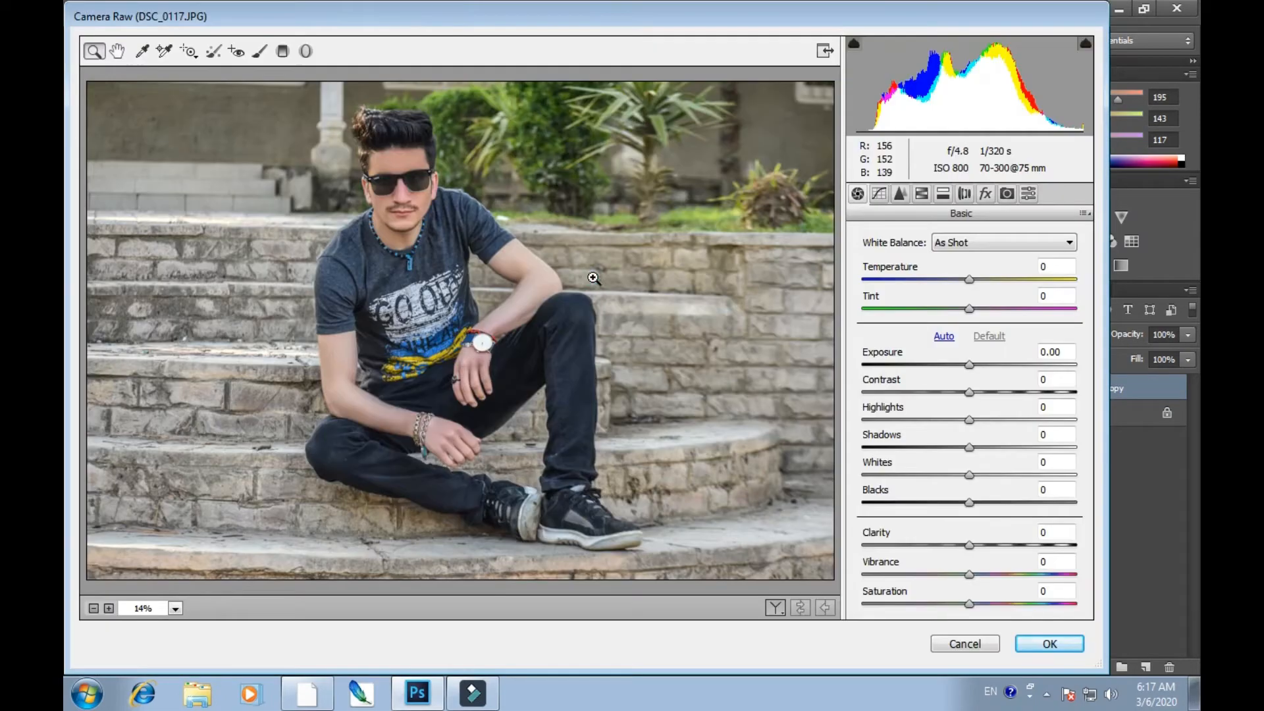
{"action": "left_click_drag", "start_coordinate": [287, 83], "coordinate": [497, 290]}
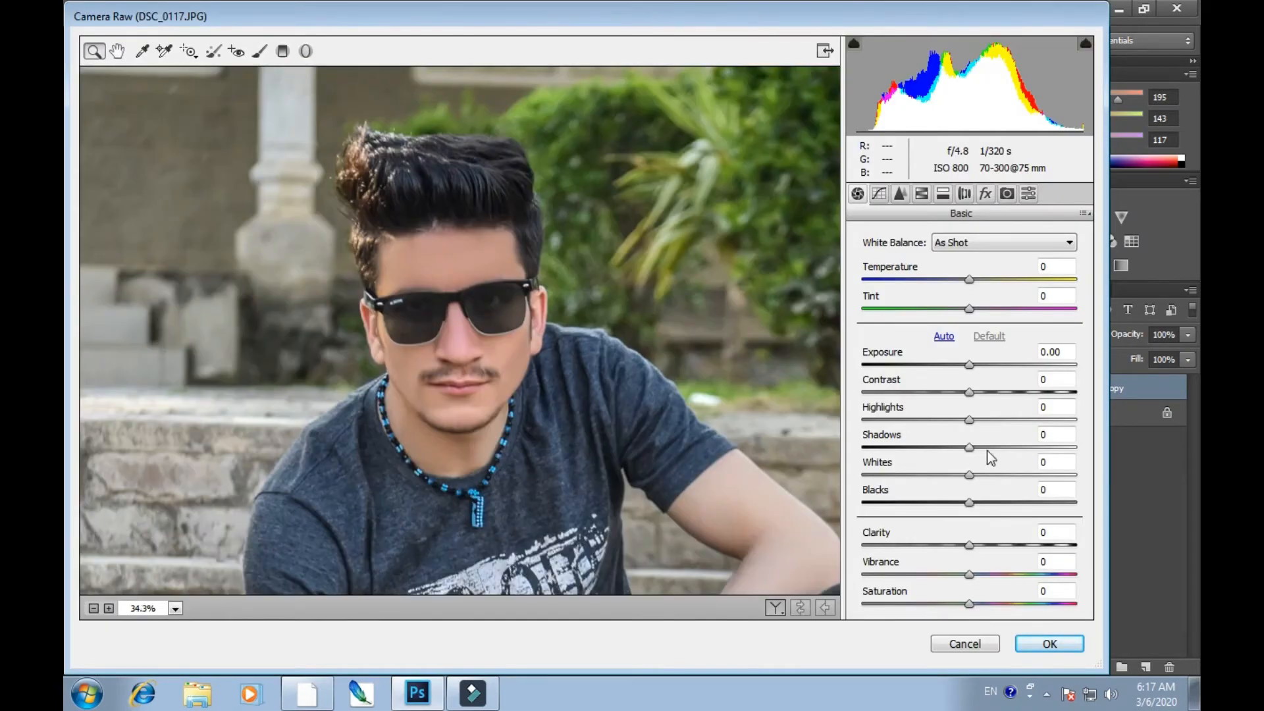
{"action": "left_click", "coordinate": [879, 195]}
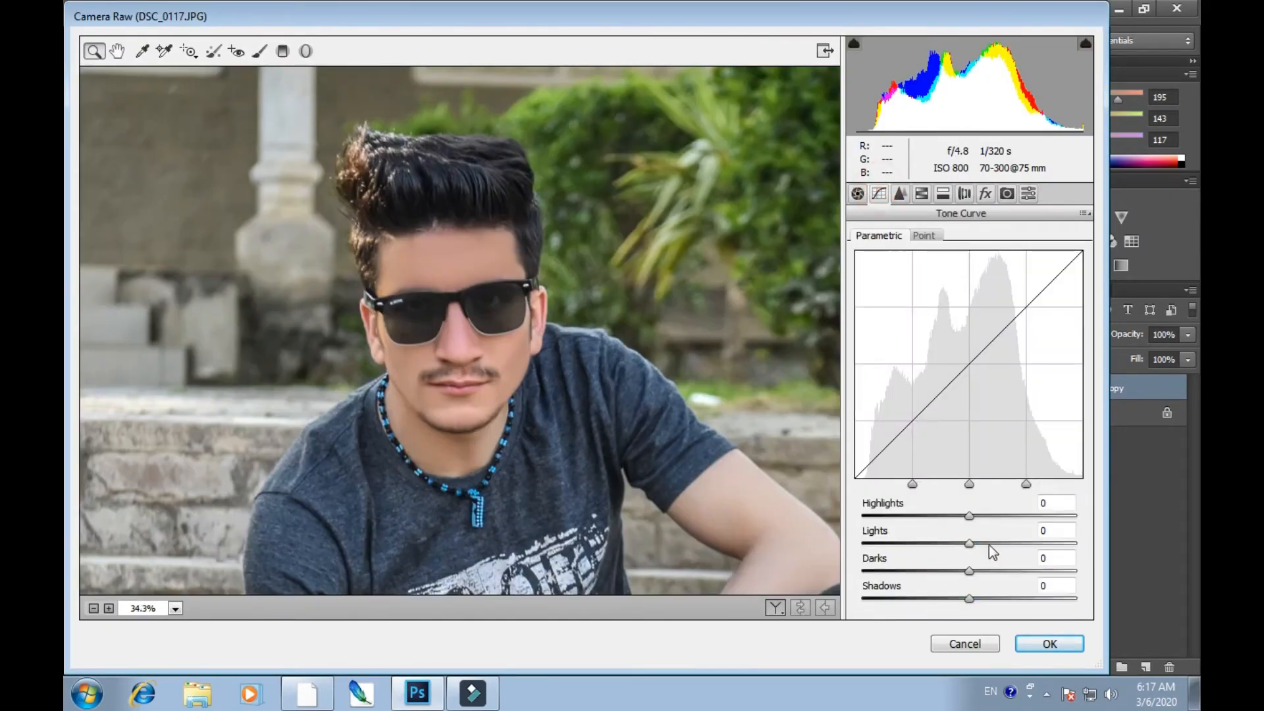
{"action": "left_click_drag", "start_coordinate": [988, 543], "coordinate": [984, 546]}
In the HSL saturation settings, set Yellows to +69 and Greens to +64 to enrich the foliage.
{"action": "left_click", "coordinate": [857, 194]}
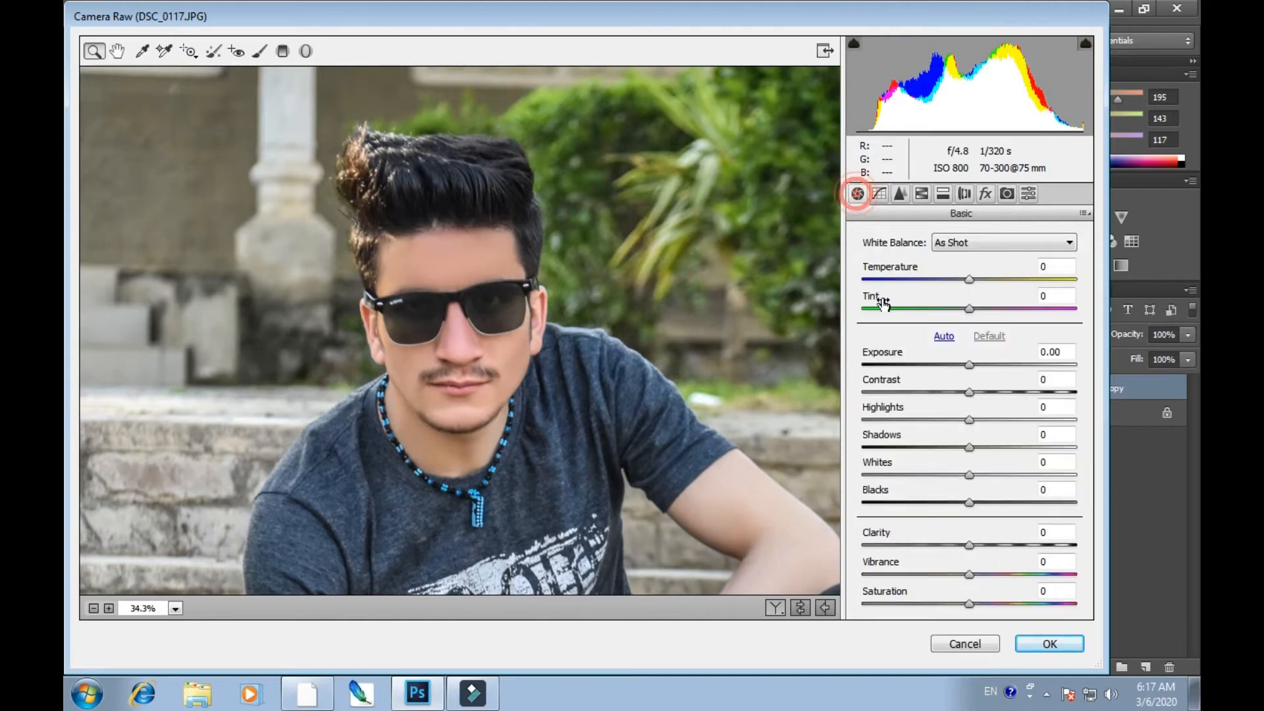
{"action": "left_click", "coordinate": [940, 194]}
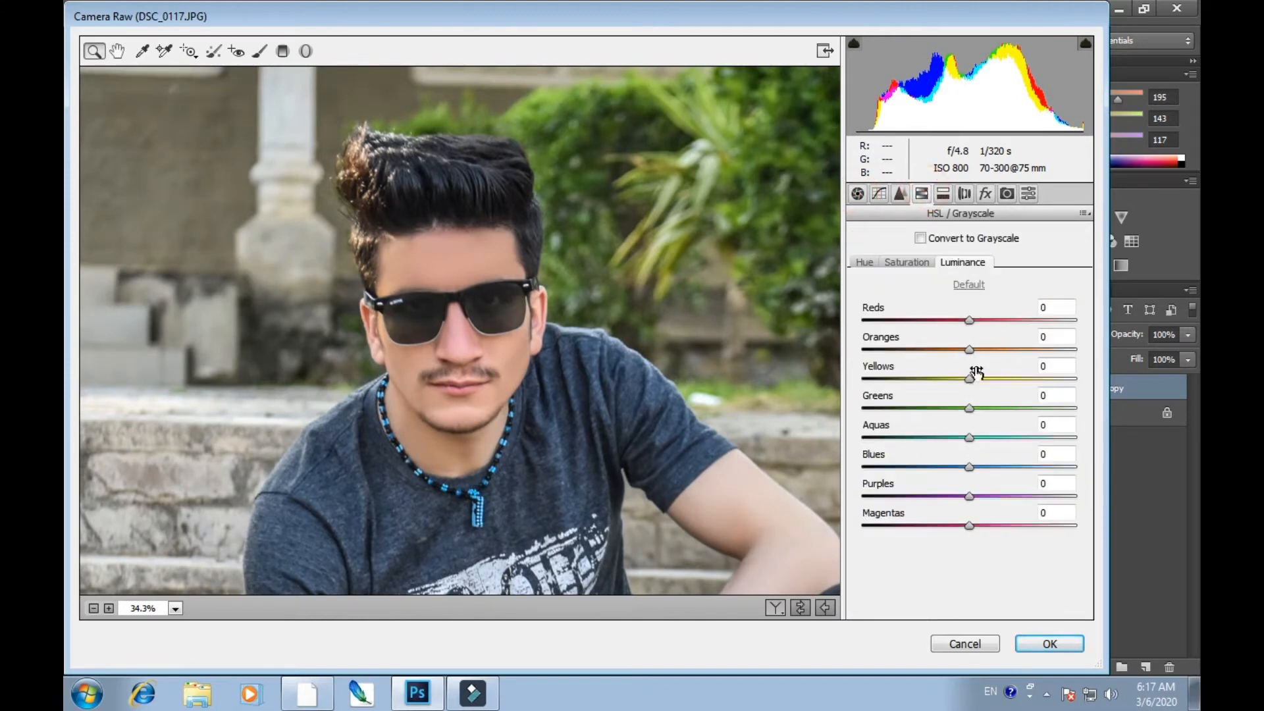
{"action": "key", "text": "ctrl+0"}
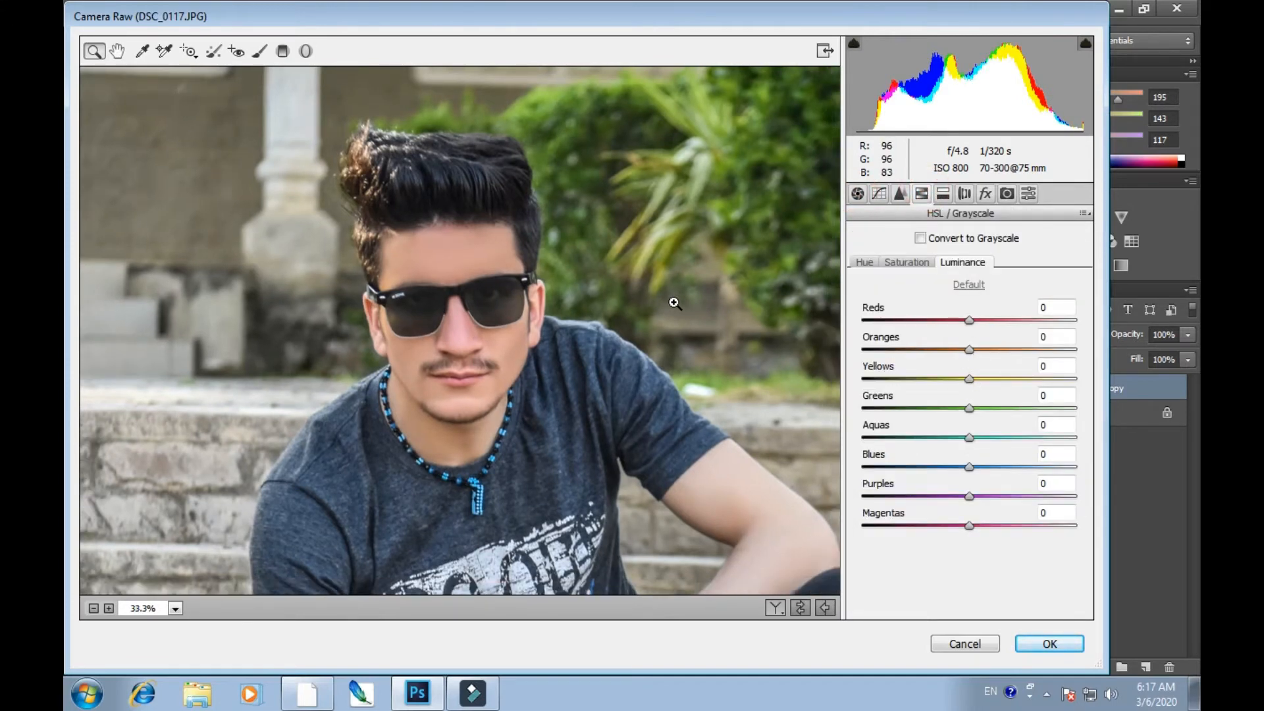
{"action": "left_click", "coordinate": [675, 302], "text": "alt"}
{"action": "left_click_drag", "start_coordinate": [999, 378], "coordinate": [1038, 411]}
{"action": "left_click", "coordinate": [907, 262]}
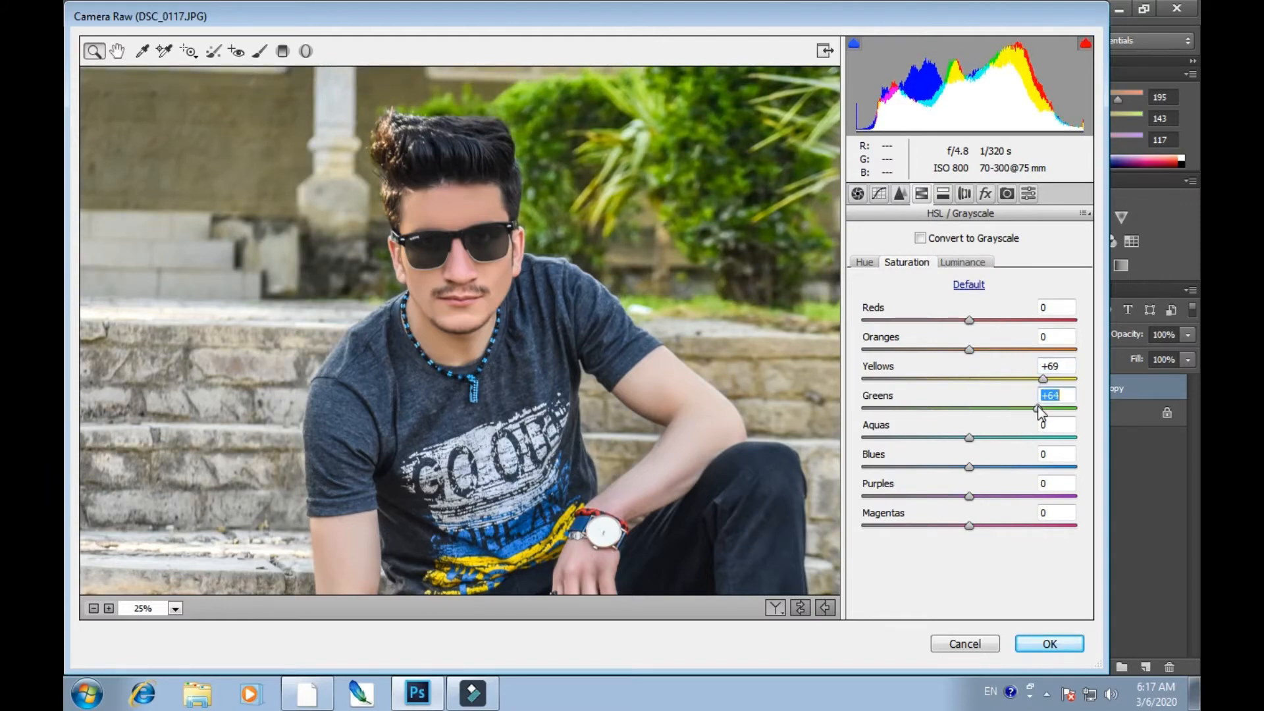
Shift the HSL hues, setting Yellows to -8, Greens to +48 and Aquas to -44.
{"action": "key", "text": "ctrl+minus"}
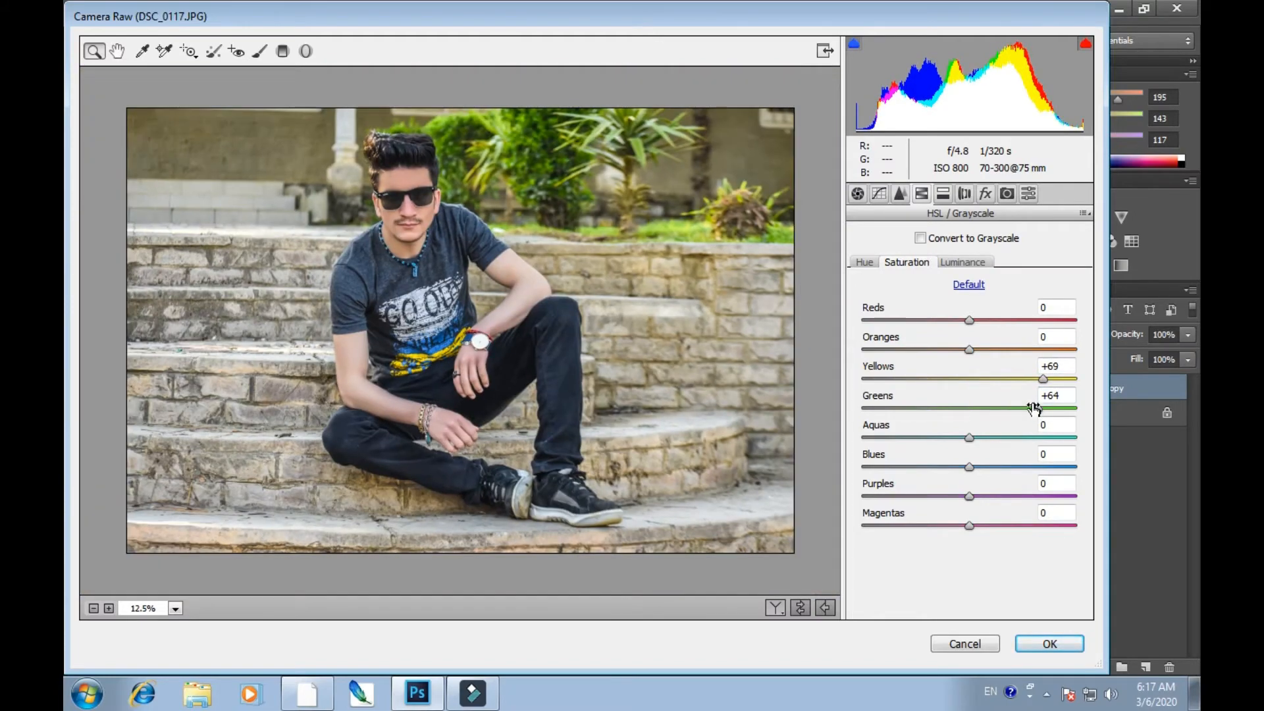
{"action": "left_click", "coordinate": [869, 263]}
{"action": "left_click_drag", "start_coordinate": [994, 380], "coordinate": [925, 439]}
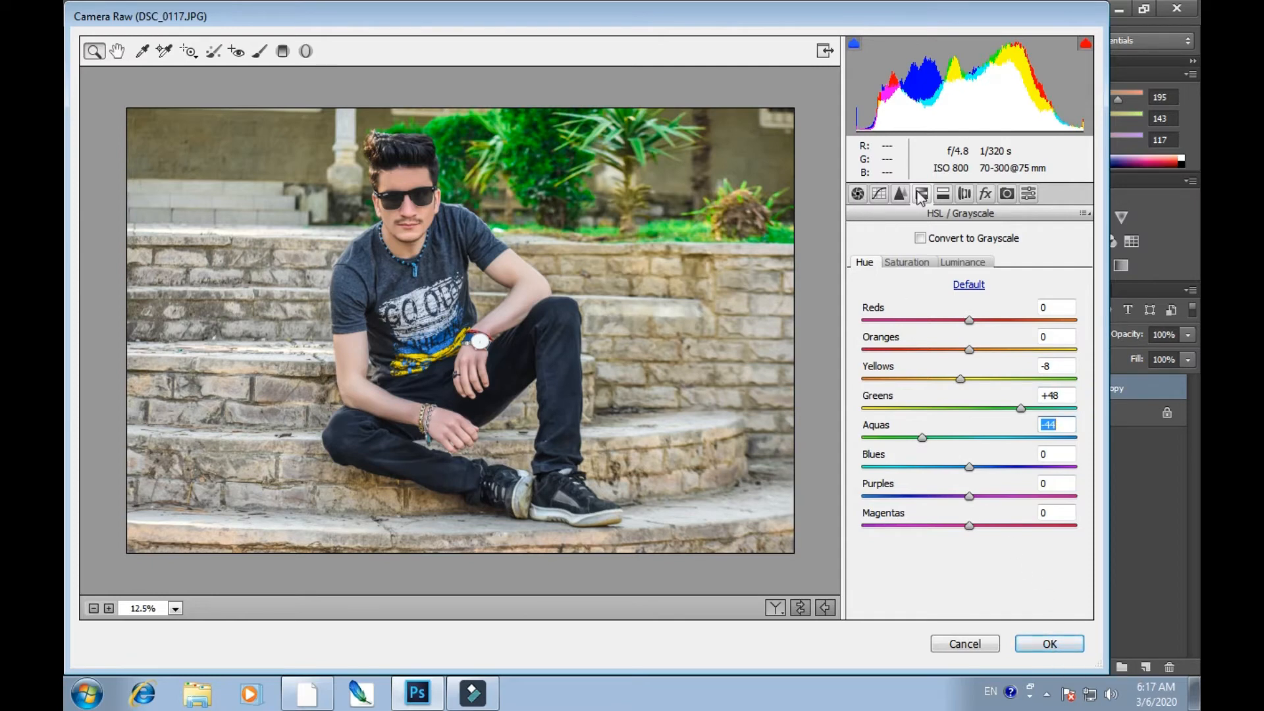
Add a post-crop vignette with an amount of -28 and apply the Camera Raw adjustments.
{"action": "left_click", "coordinate": [985, 194]}
{"action": "left_click_drag", "start_coordinate": [968, 423], "coordinate": [933, 426]}
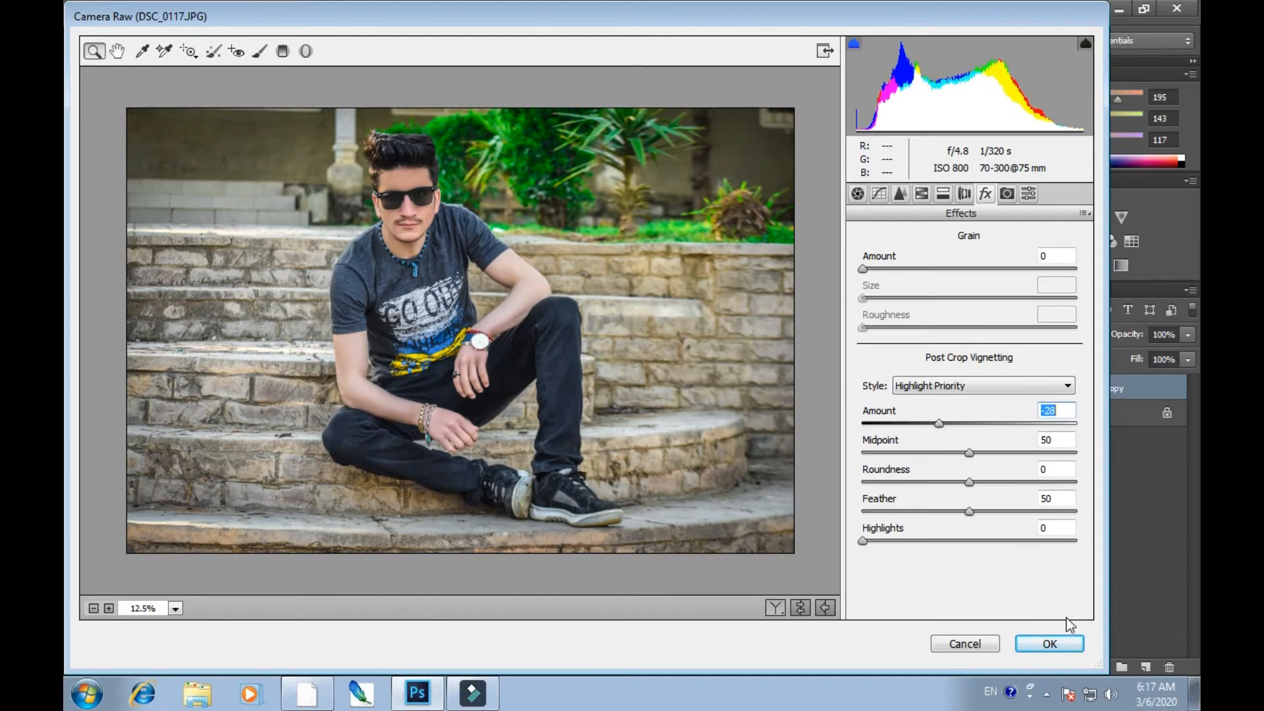
{"action": "left_click", "coordinate": [1053, 642]}
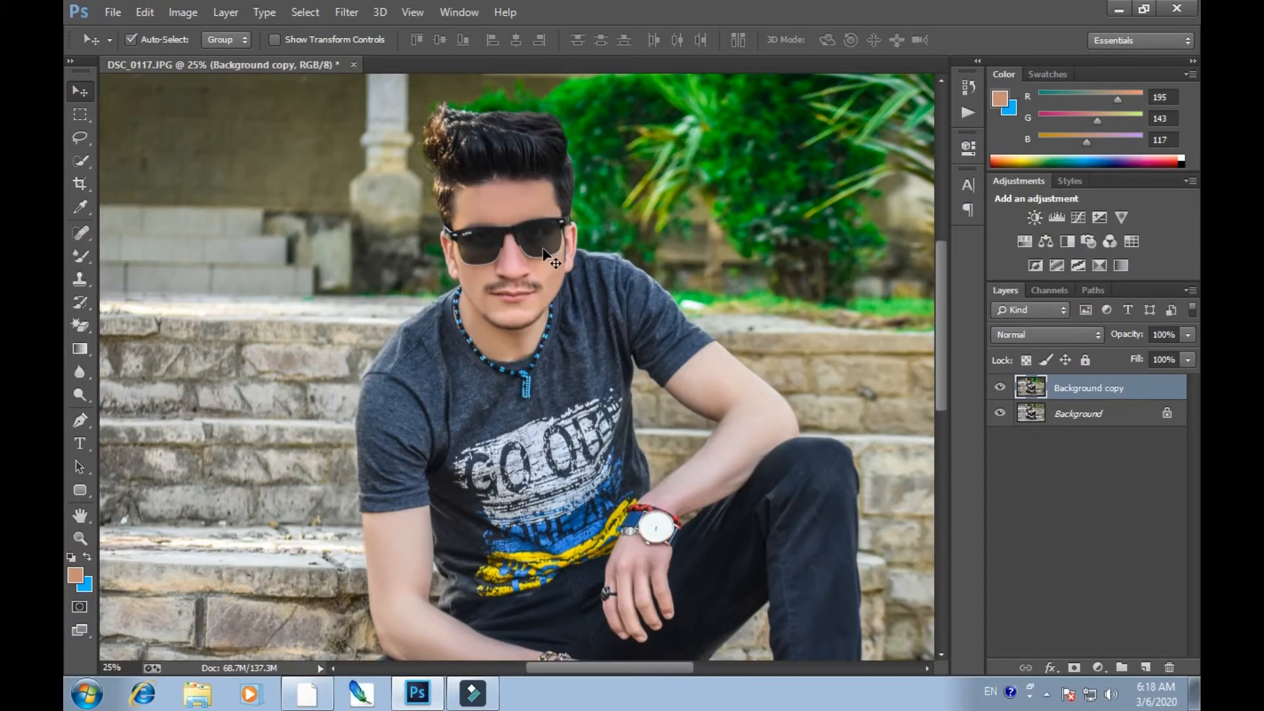
Compare the retouched Background copy layer with the original by toggling its visibility, and duplicate that layer.
{"action": "left_click", "coordinate": [1000, 388]}
{"action": "left_click", "coordinate": [1000, 389]}
{"action": "left_click_drag", "start_coordinate": [1123, 392], "coordinate": [1145, 667]}
{"action": "left_click", "coordinate": [1033, 383]}
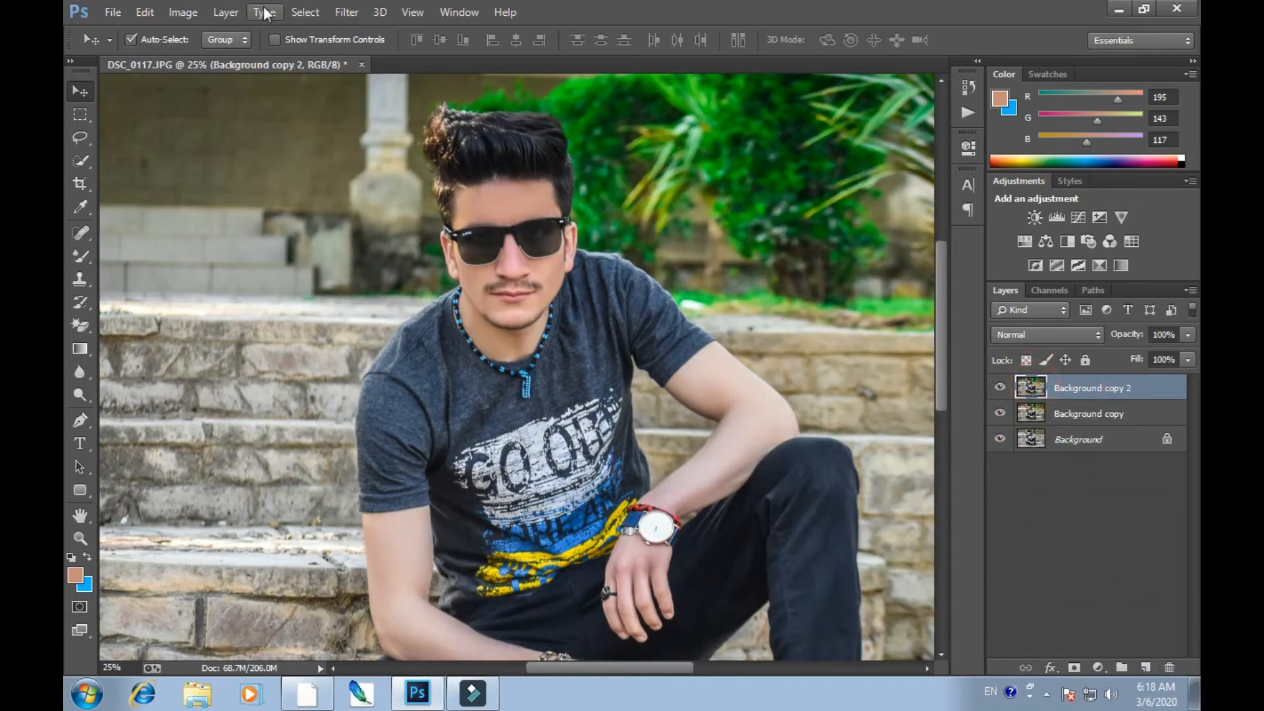
In the Liquify filter, push the top of the hair upward with a brush size of 600 to add volume.
{"action": "left_click", "coordinate": [342, 15]}
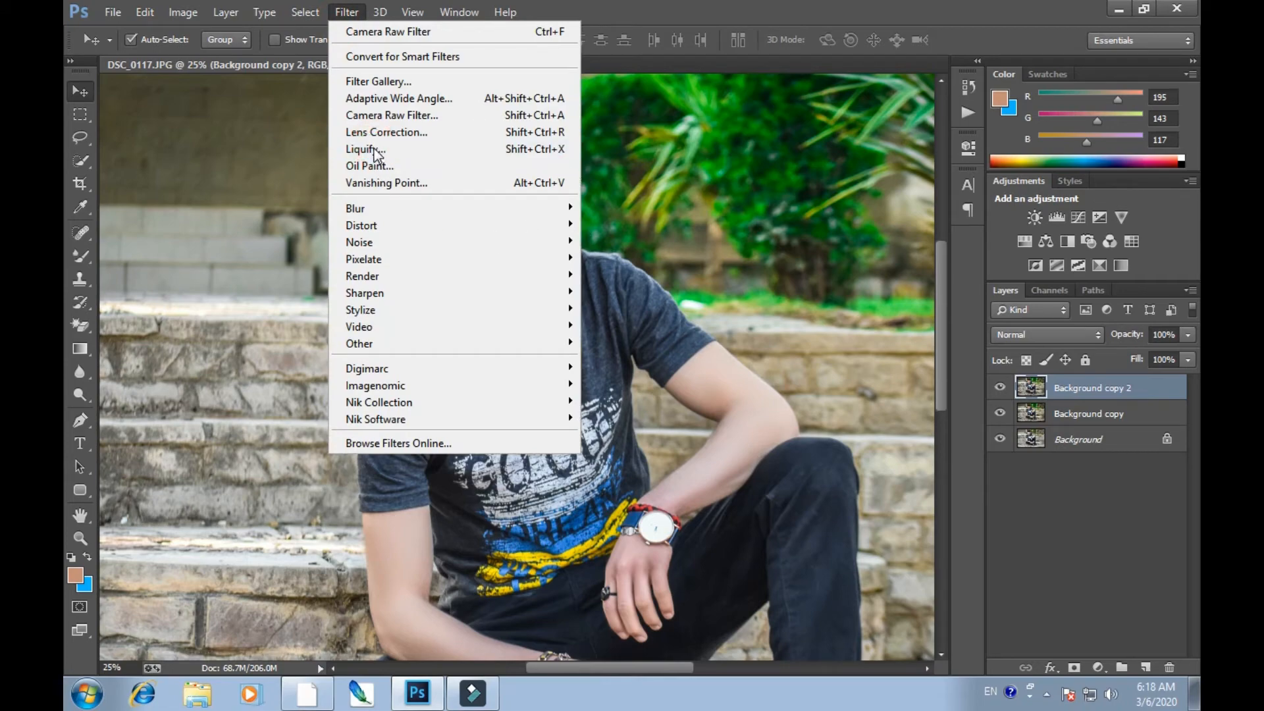
{"action": "left_click", "coordinate": [373, 150]}
{"action": "key", "text": "ctrl+plus"}
{"action": "key", "text": "ctrl+plus"}
{"action": "key", "text": "ctrl+plus"}
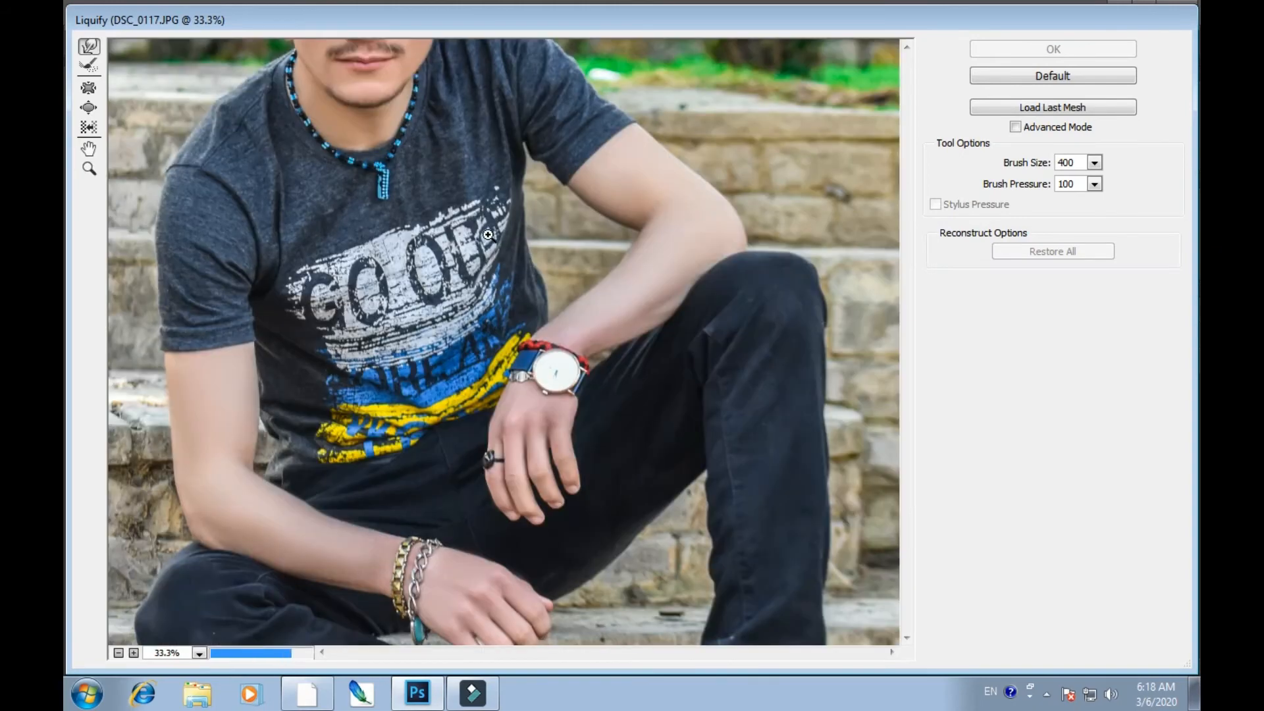
{"action": "key", "text": "ctrl+plus"}
{"action": "left_click_drag", "start_coordinate": [488, 234], "coordinate": [623, 579]}
{"action": "left_click_drag", "start_coordinate": [531, 265], "coordinate": [603, 514]}
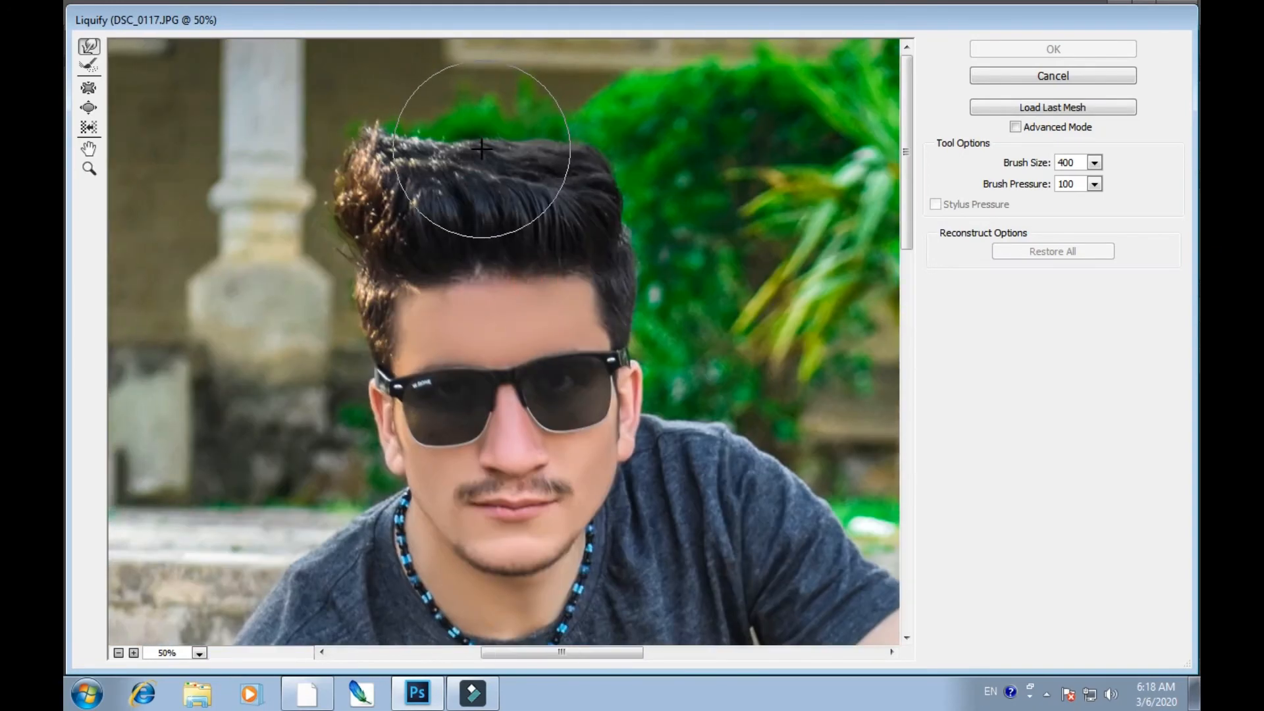
{"action": "key", "text": "bracketright"}
{"action": "key", "text": "bracketright"}
{"action": "mouse_move", "coordinate": [482, 149]}
{"action": "left_mouse_down"}
{"action": "mouse_move", "coordinate": [559, 135]}
{"action": "mouse_move", "coordinate": [409, 125]}
{"action": "mouse_move", "coordinate": [418, 118]}
{"action": "left_mouse_up"}
{"action": "left_click_drag", "start_coordinate": [586, 129], "coordinate": [578, 122]}
{"action": "left_click_drag", "start_coordinate": [468, 123], "coordinate": [469, 116]}
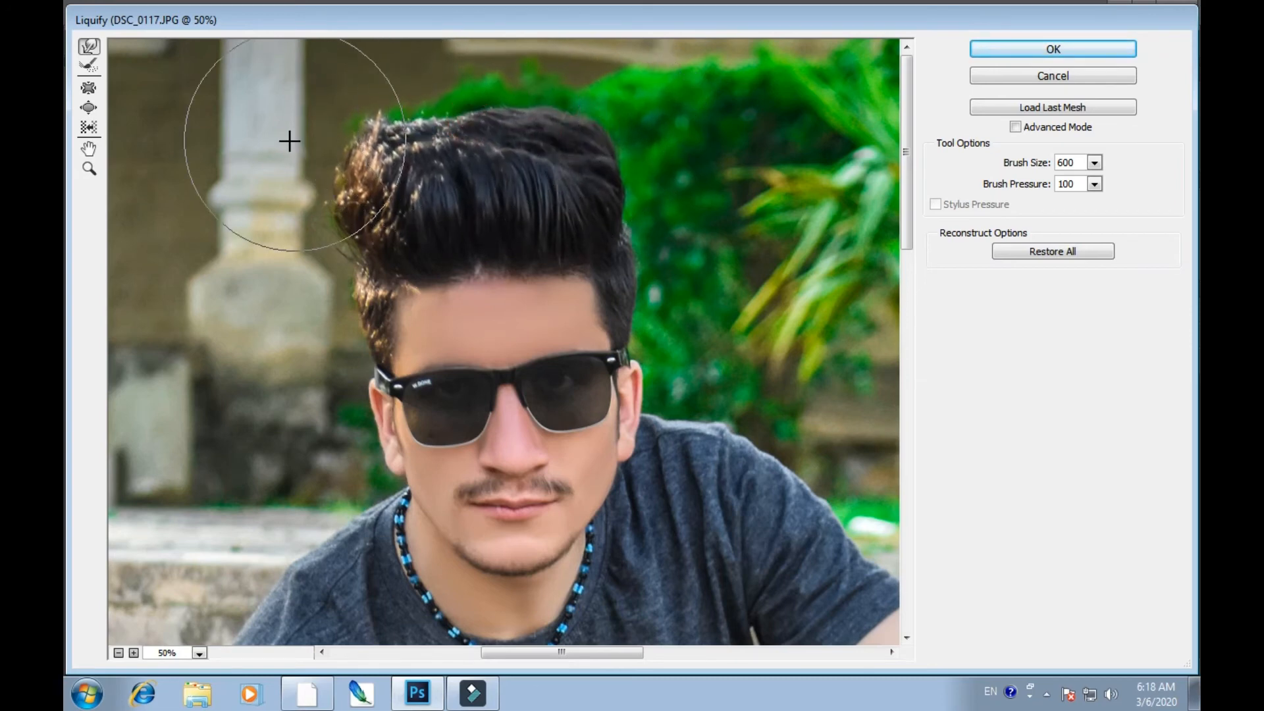
Reshape the front corner of the hair above the forehead with a brush size of 175 and apply the Liquify changes.
{"action": "key", "text": "bracketleft"}
{"action": "key", "text": "bracketleft"}
{"action": "key", "text": "bracketleft"}
{"action": "key", "text": "bracketleft"}
{"action": "key", "text": "bracketleft"}
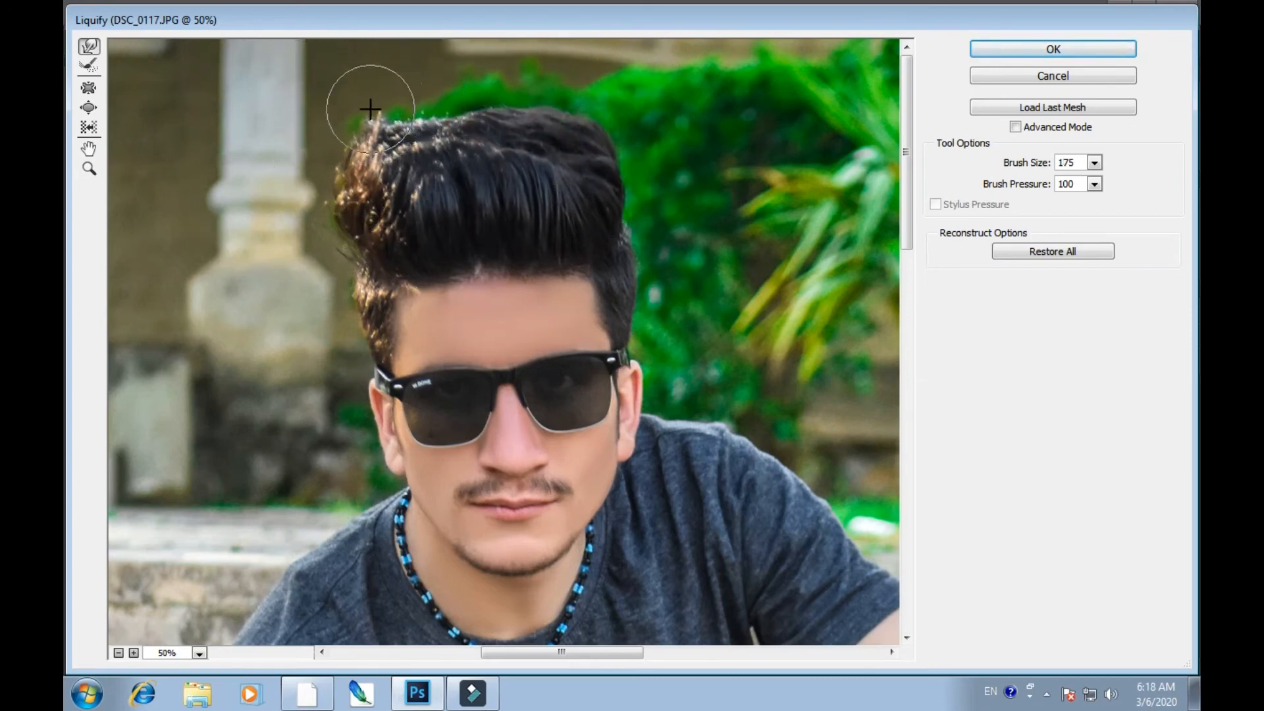
{"action": "left_click_drag", "start_coordinate": [377, 104], "coordinate": [362, 105]}
{"action": "left_click", "coordinate": [1053, 49]}
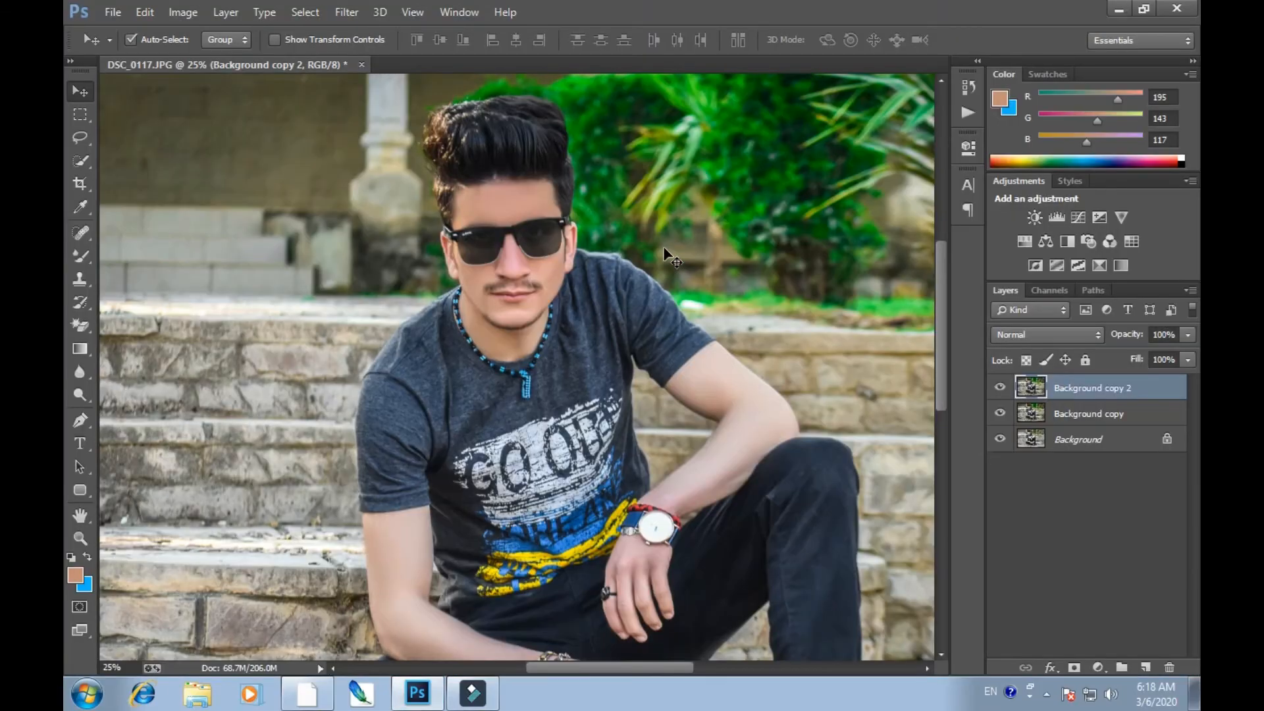
Reduce the Oranges saturation to -15 with the Camera Raw Filter on the Background copy 2 layer and apply it.
{"action": "scroll", "coordinate": [673, 277], "scroll_direction": "down", "scroll_amount": 1}
{"action": "left_click", "coordinate": [344, 12]}
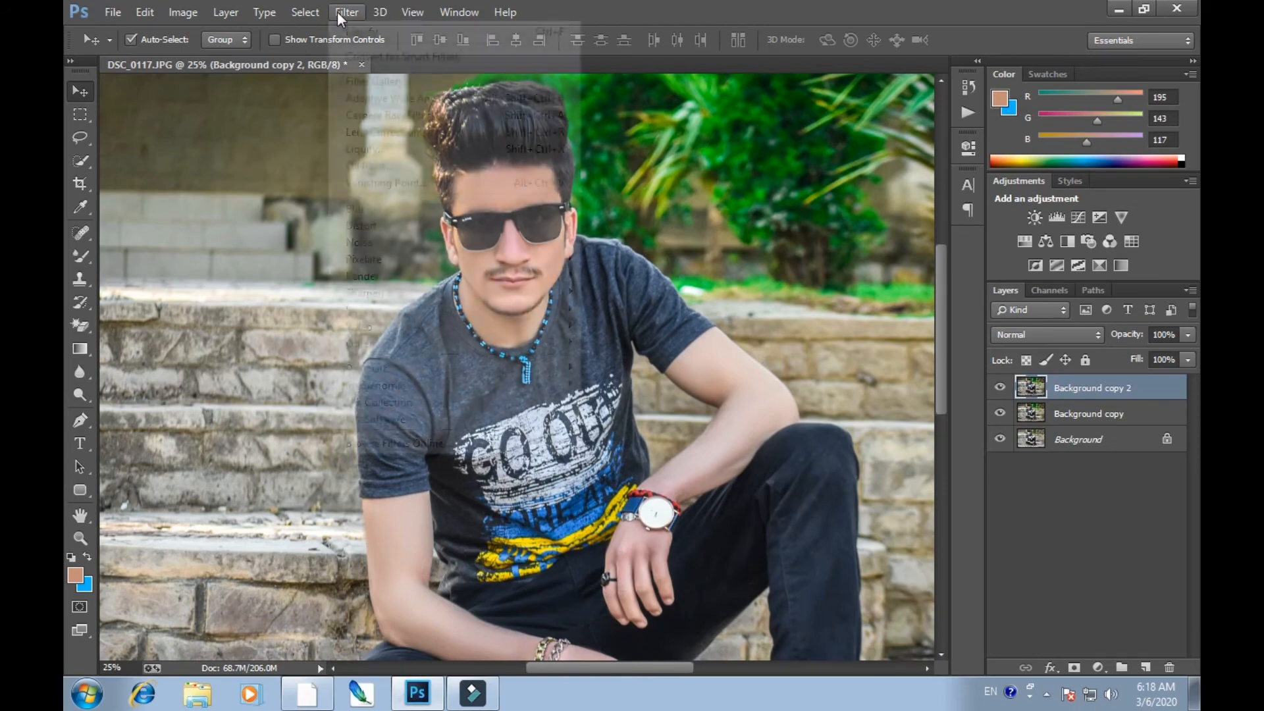
{"action": "left_click", "coordinate": [369, 114]}
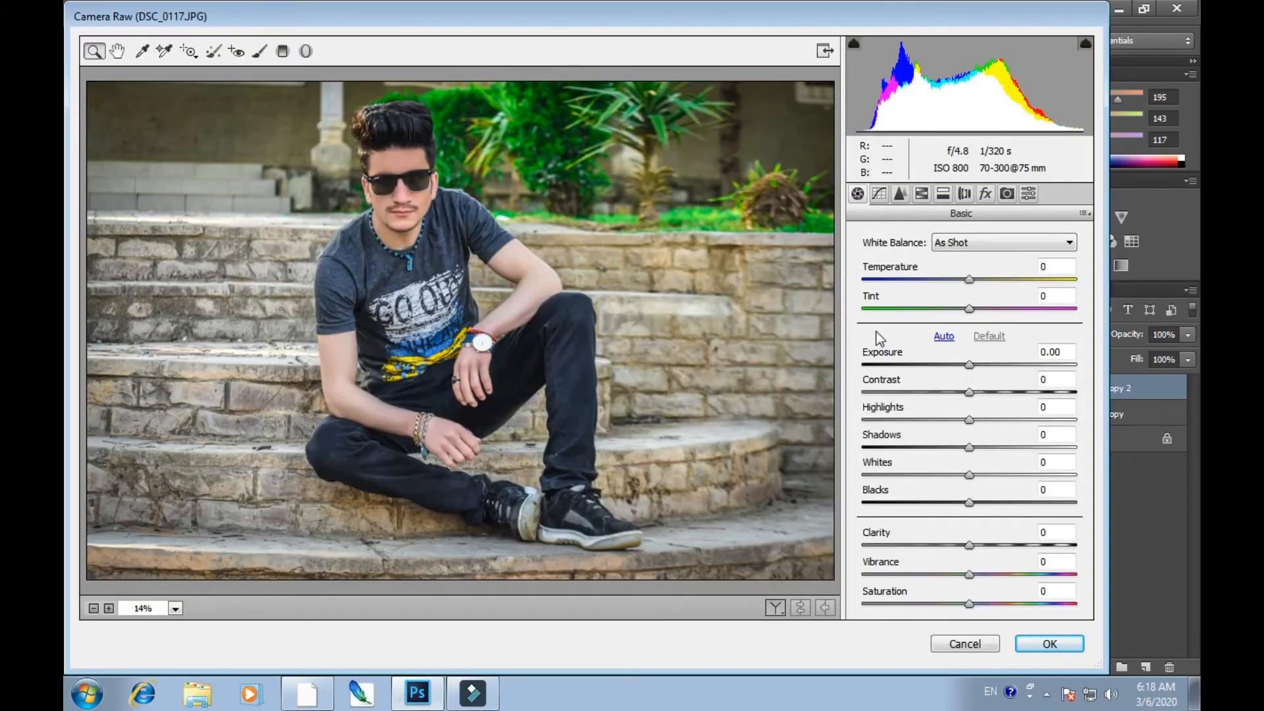
{"action": "left_click", "coordinate": [921, 194]}
{"action": "left_click_drag", "start_coordinate": [501, 246], "coordinate": [307, 98]}
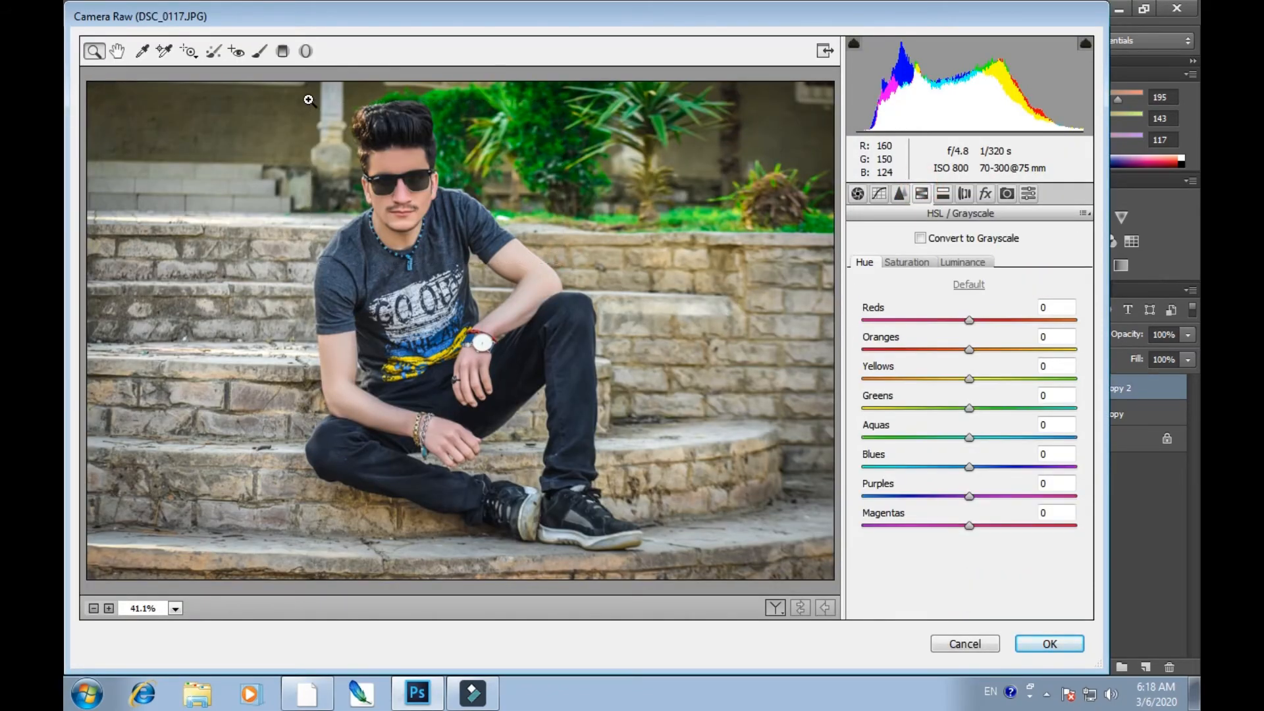
{"action": "left_click", "coordinate": [921, 265]}
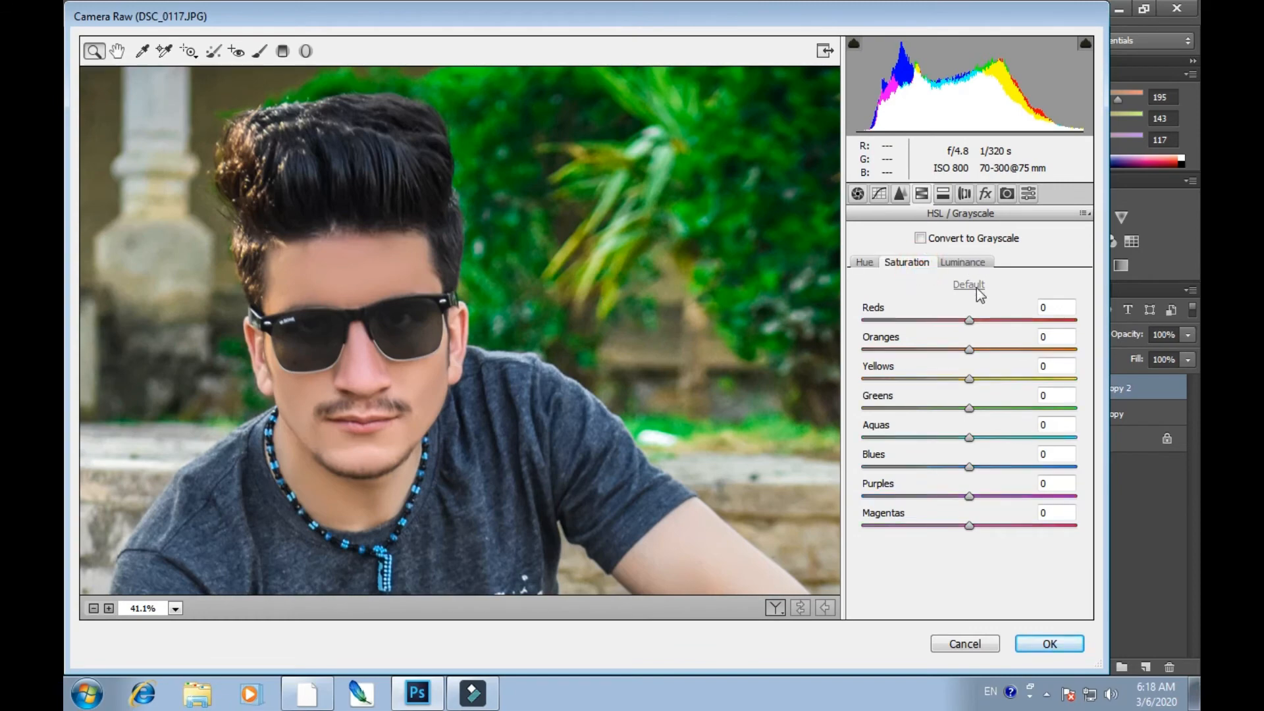
{"action": "left_click_drag", "start_coordinate": [957, 351], "coordinate": [953, 350]}
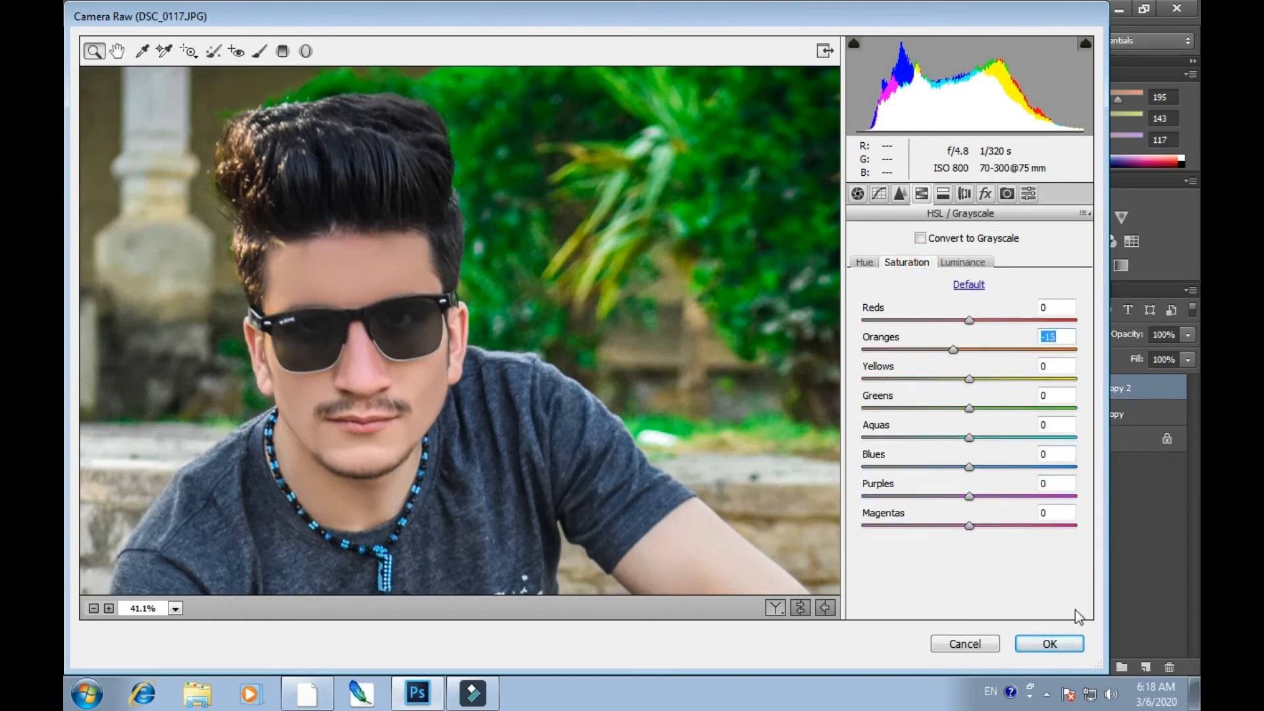
{"action": "left_click", "coordinate": [1066, 640]}
Start another Camera Raw Filter adjustment and set the Blues saturation to +100 to intensify the clothing colour.
{"action": "key", "text": "ctrl+minus"}
{"action": "key", "text": "ctrl+minus"}
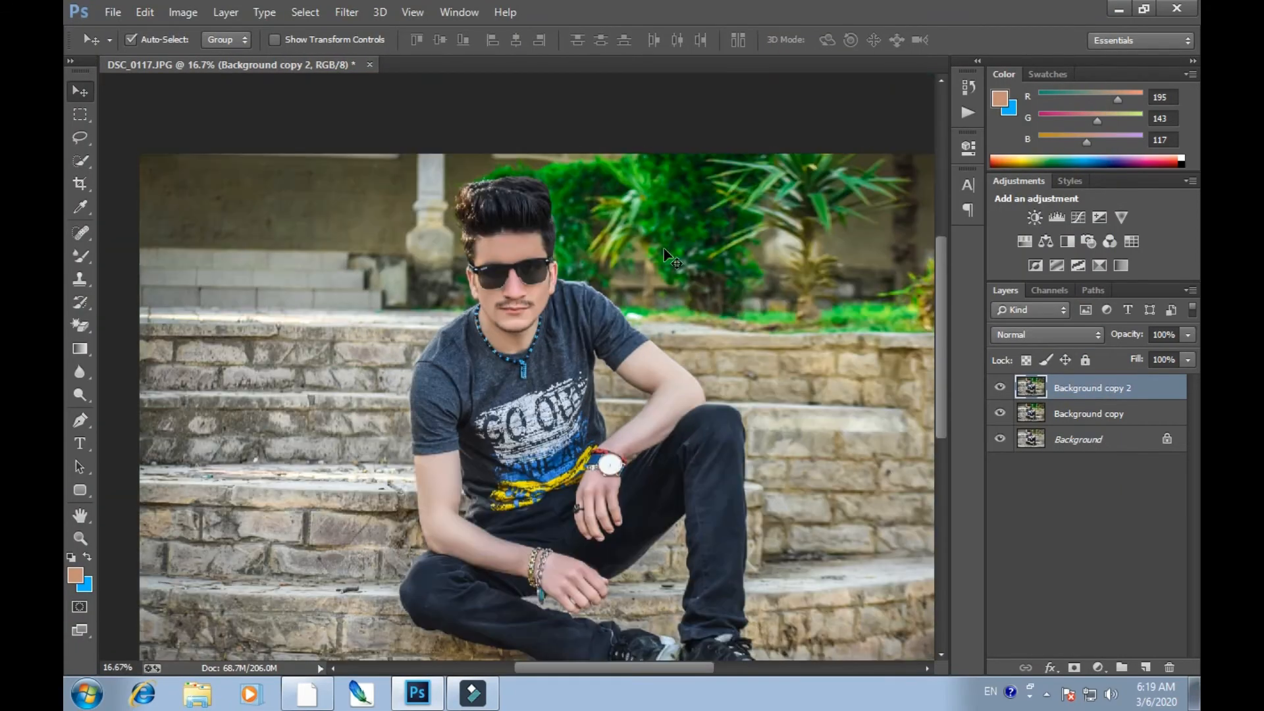
{"action": "left_click", "coordinate": [347, 12]}
{"action": "left_click", "coordinate": [370, 116]}
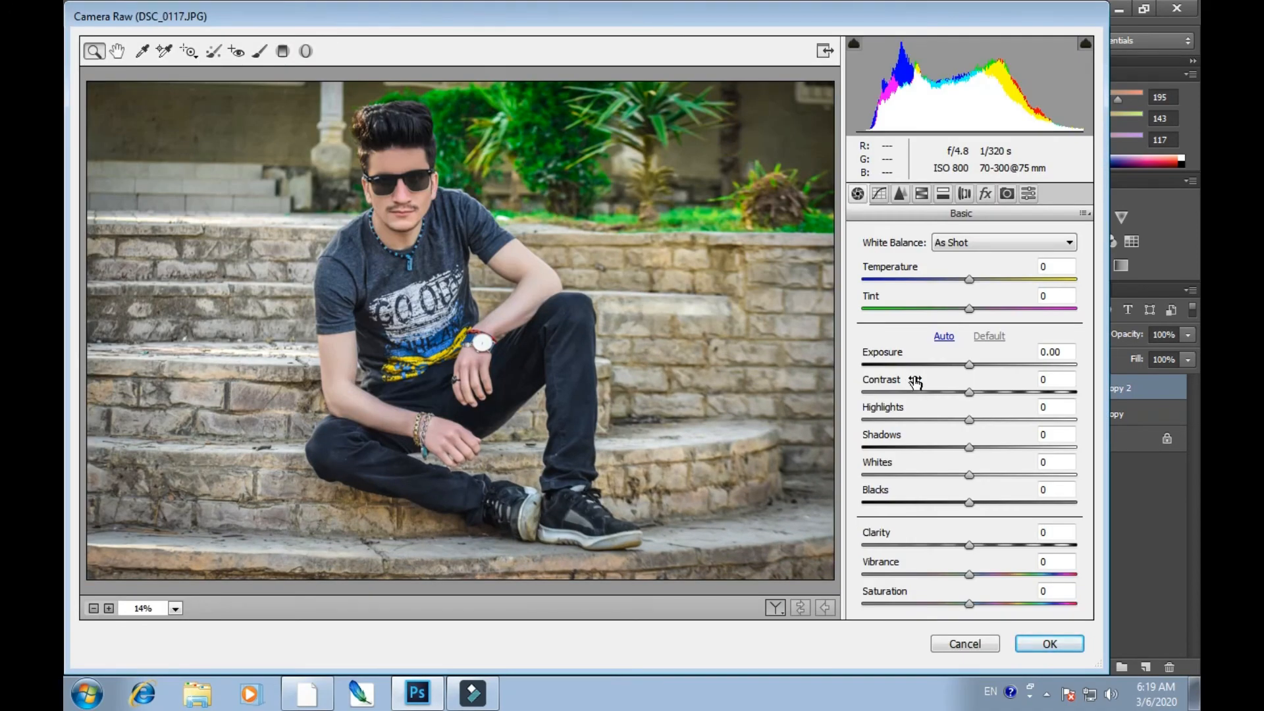
{"action": "left_click", "coordinate": [942, 193]}
{"action": "left_click", "coordinate": [921, 193]}
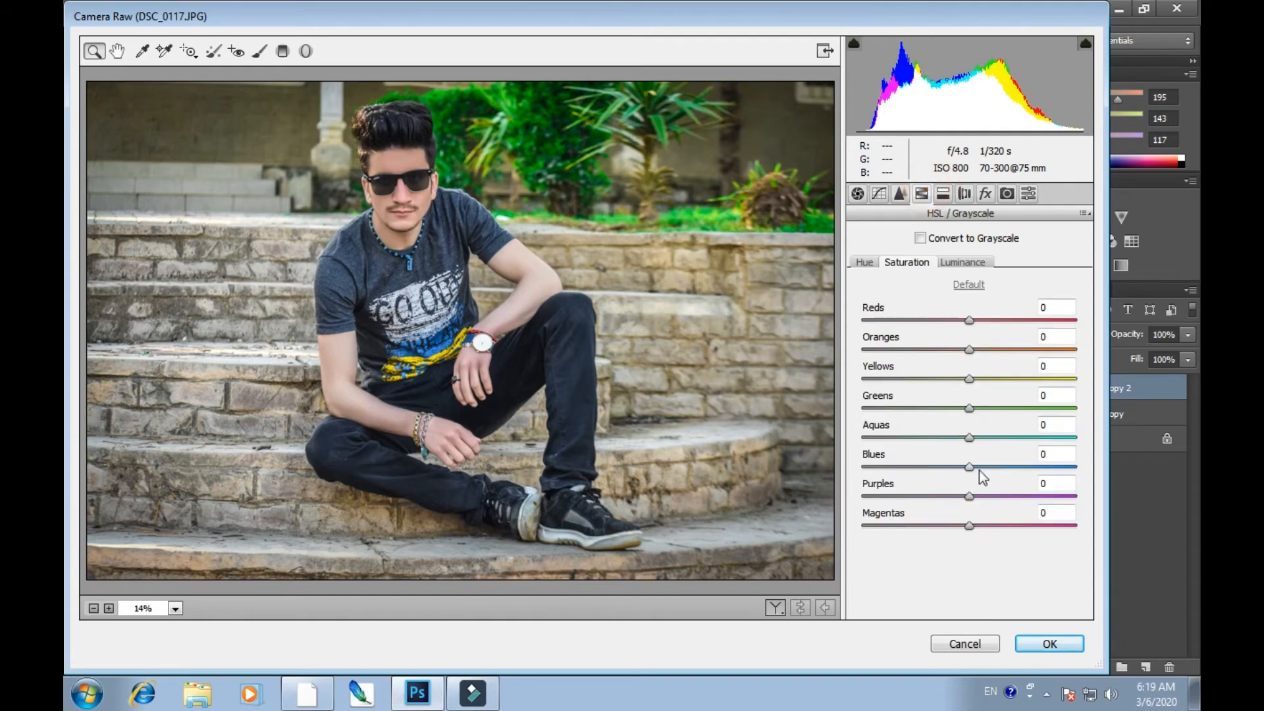
{"action": "left_click_drag", "start_coordinate": [981, 465], "coordinate": [1071, 468]}
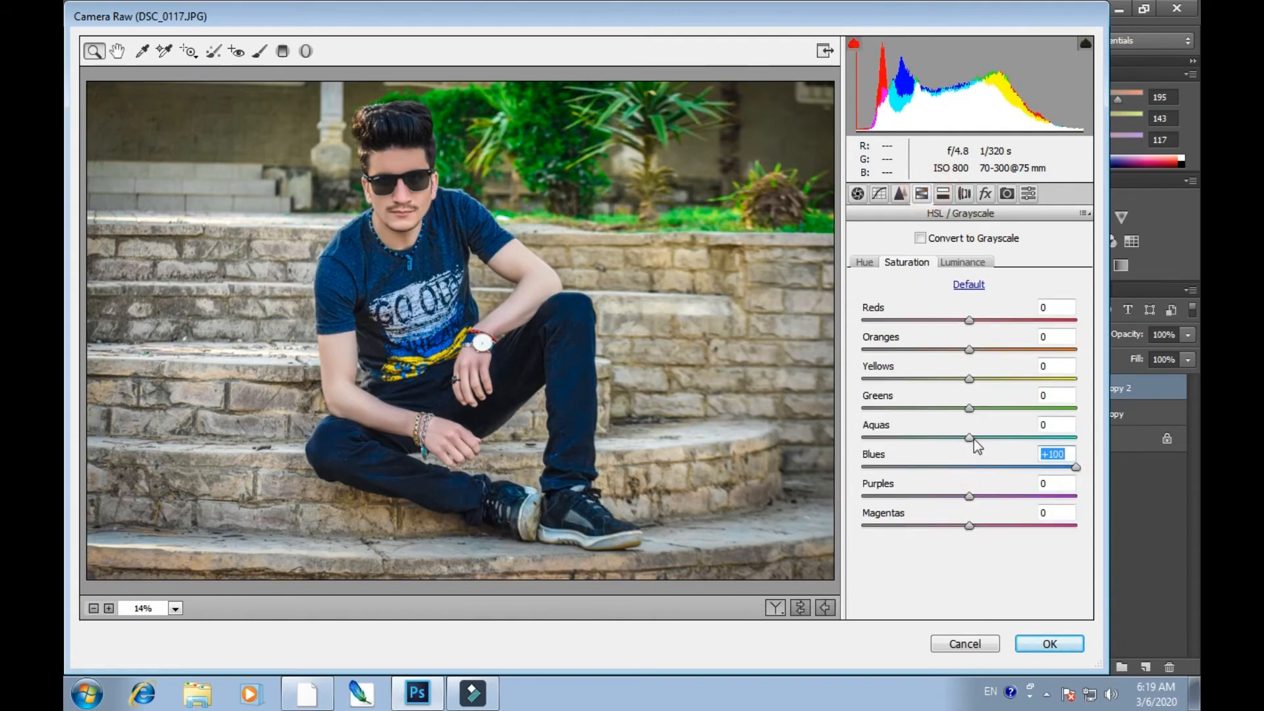
Set the luminance of Blues to +78 and Aquas to +63, and apply the Camera Raw adjustments.
{"action": "left_click", "coordinate": [951, 260]}
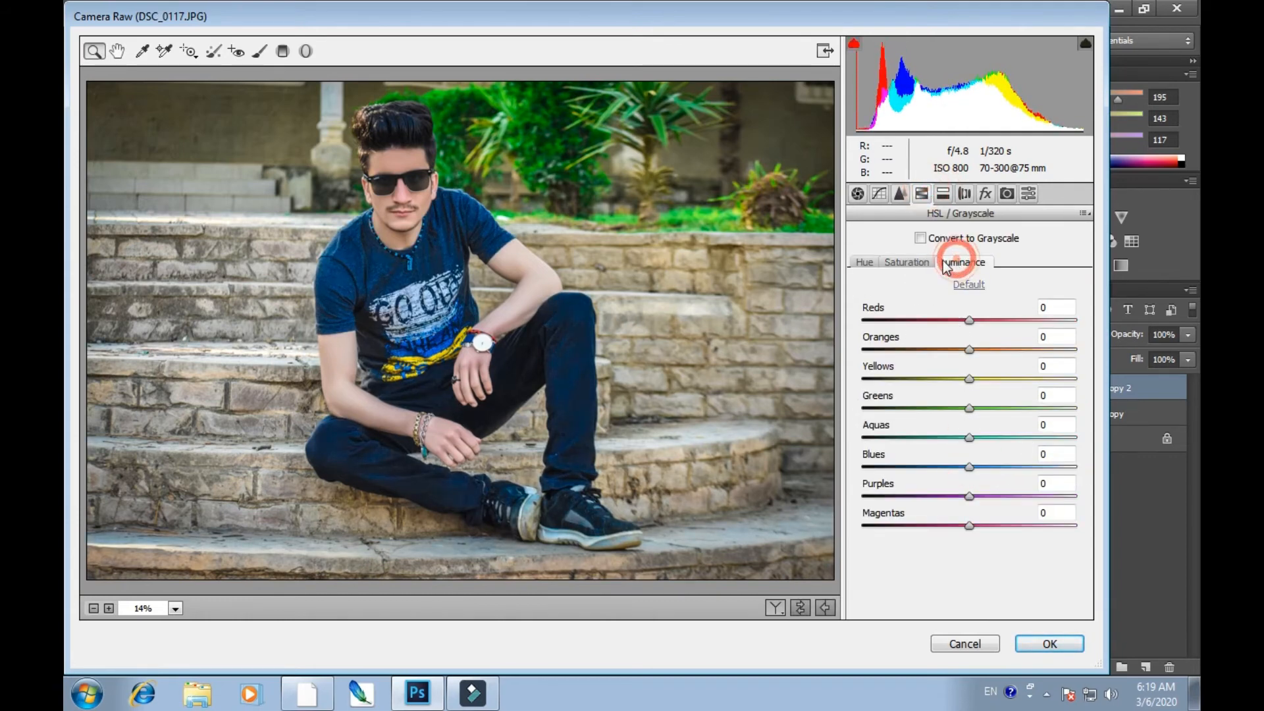
{"action": "left_click_drag", "start_coordinate": [969, 466], "coordinate": [1052, 466]}
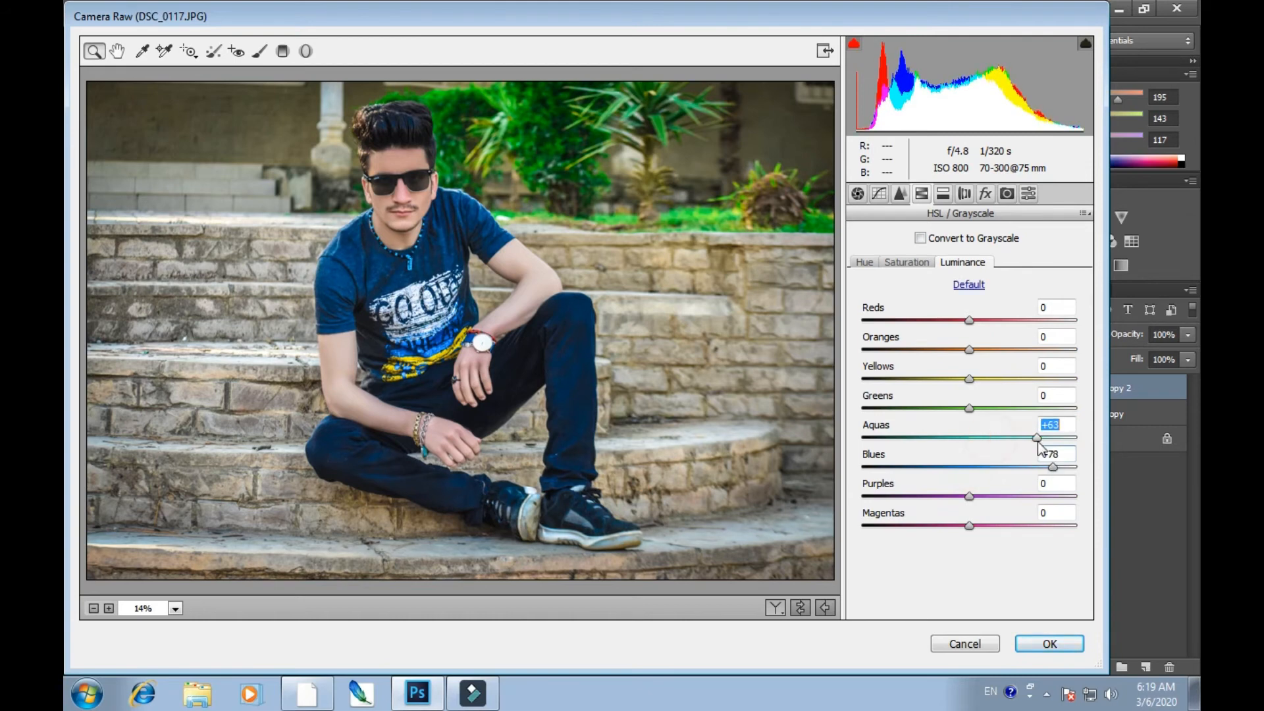
{"action": "left_click", "coordinate": [1032, 645]}
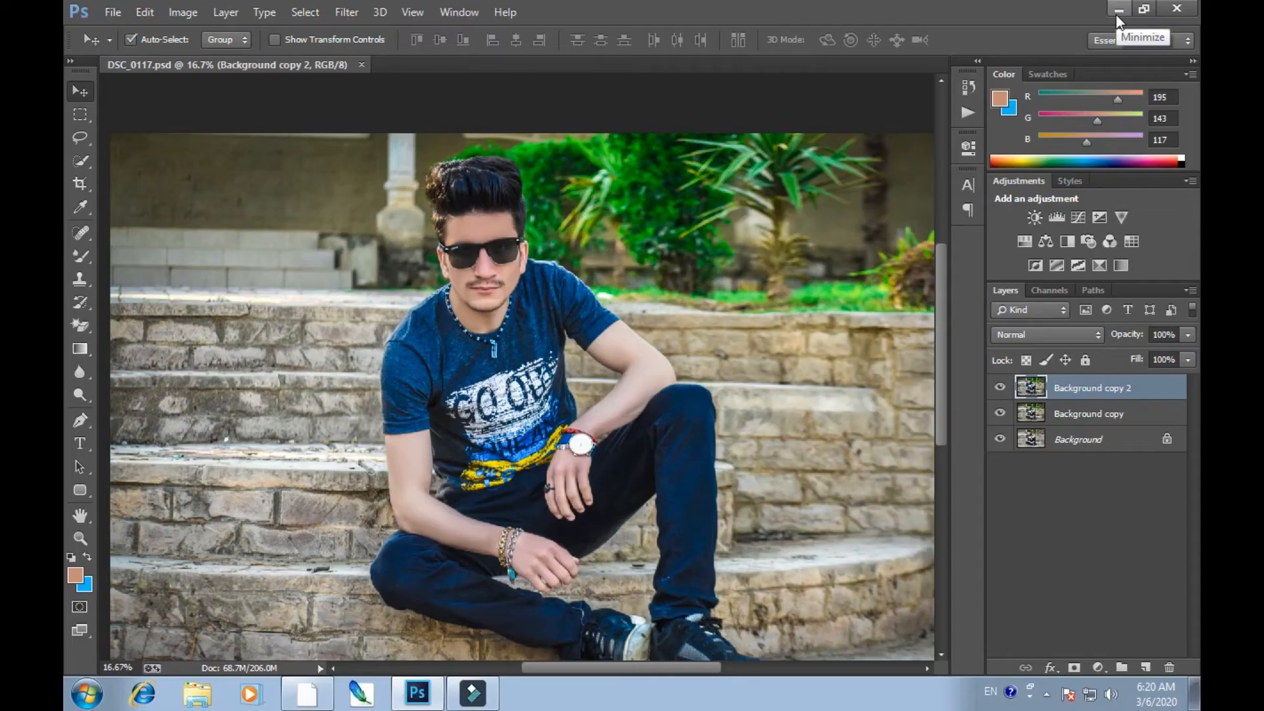
Browse for an image to open in the mix nature (E:) drive's bacground > Backround 1 > flash folder.
{"action": "left_click", "coordinate": [114, 12]}
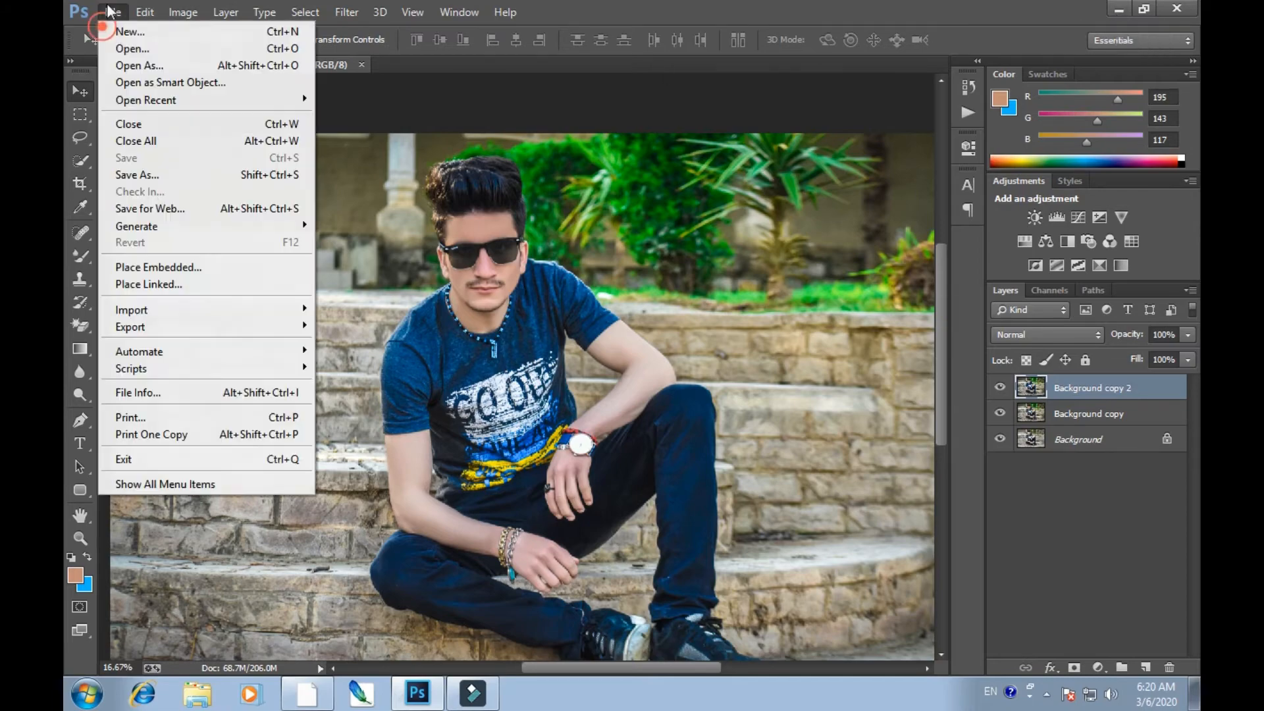
{"action": "left_click", "coordinate": [125, 48]}
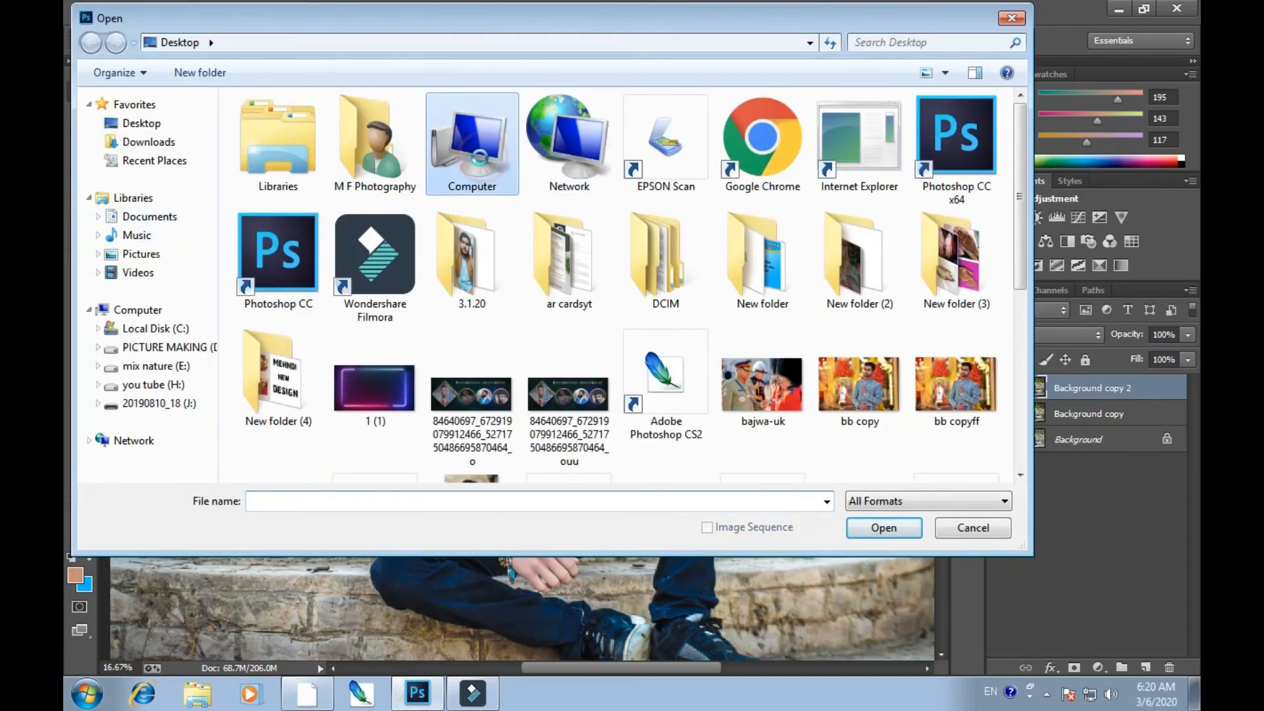
{"action": "double_click", "coordinate": [479, 158]}
{"action": "double_click", "coordinate": [557, 156]}
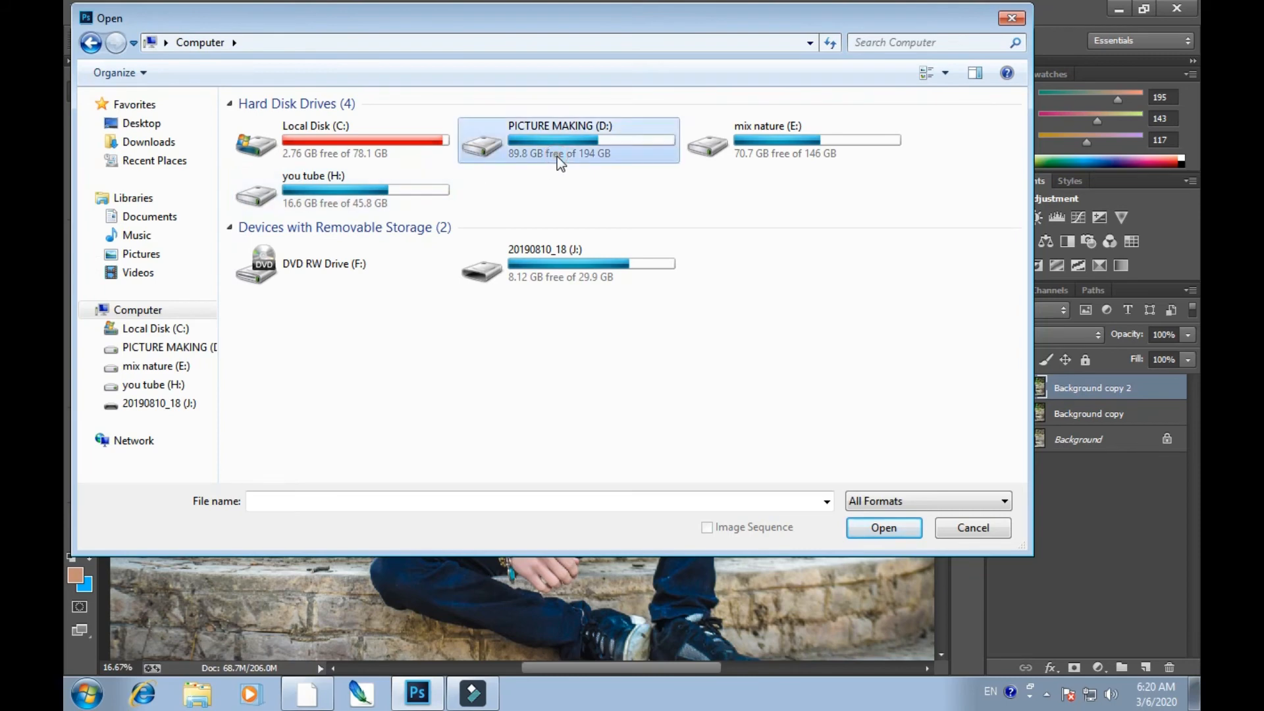
{"action": "left_click", "coordinate": [91, 42]}
{"action": "double_click", "coordinate": [793, 146]}
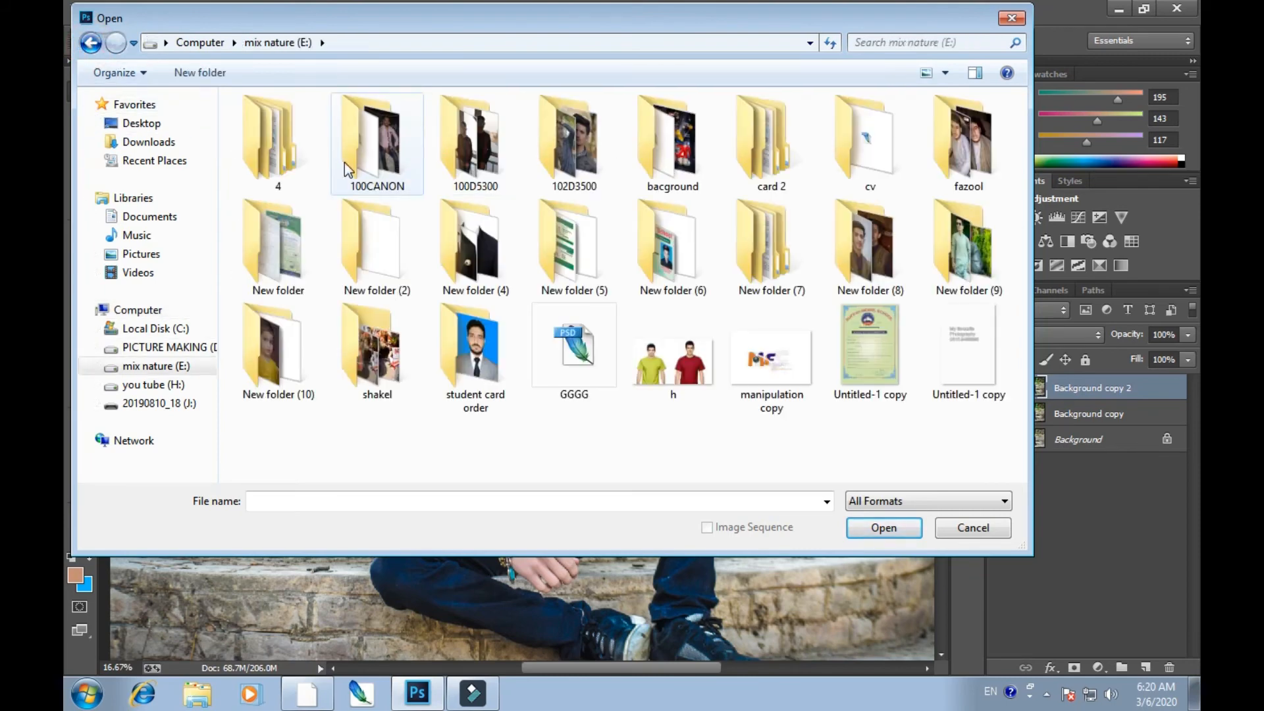
{"action": "double_click", "coordinate": [677, 187]}
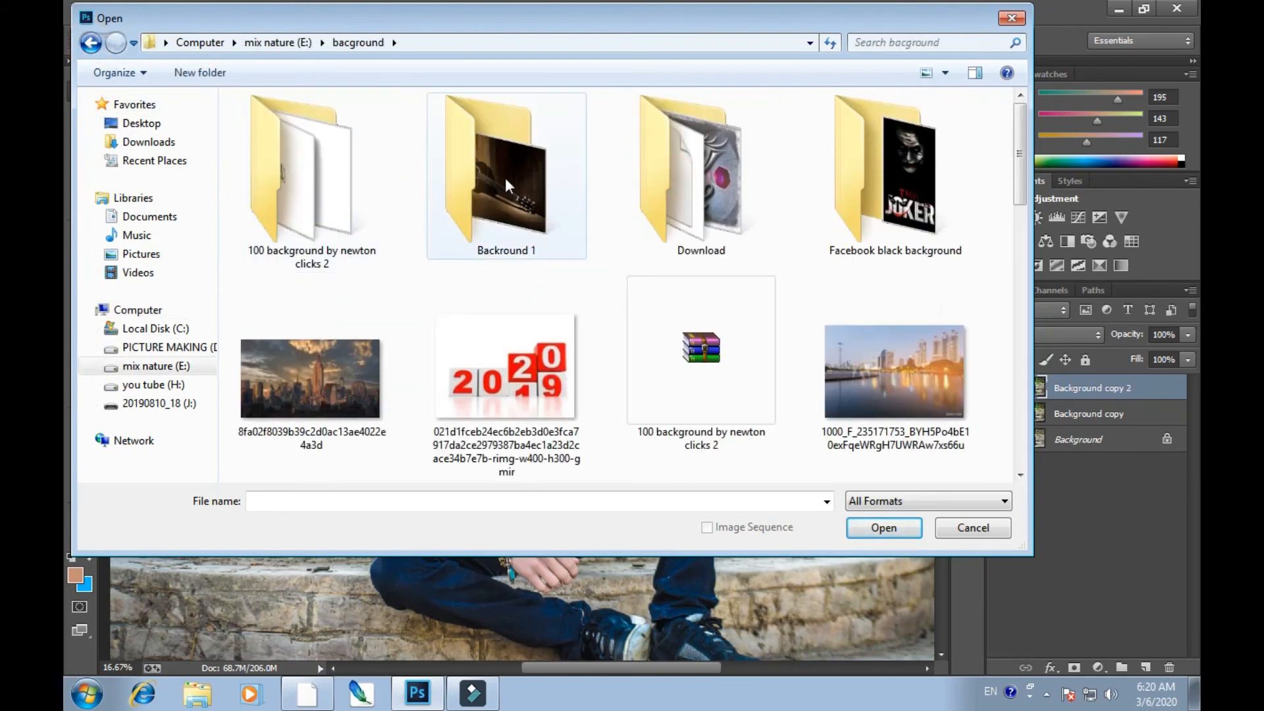
{"action": "double_click", "coordinate": [530, 180]}
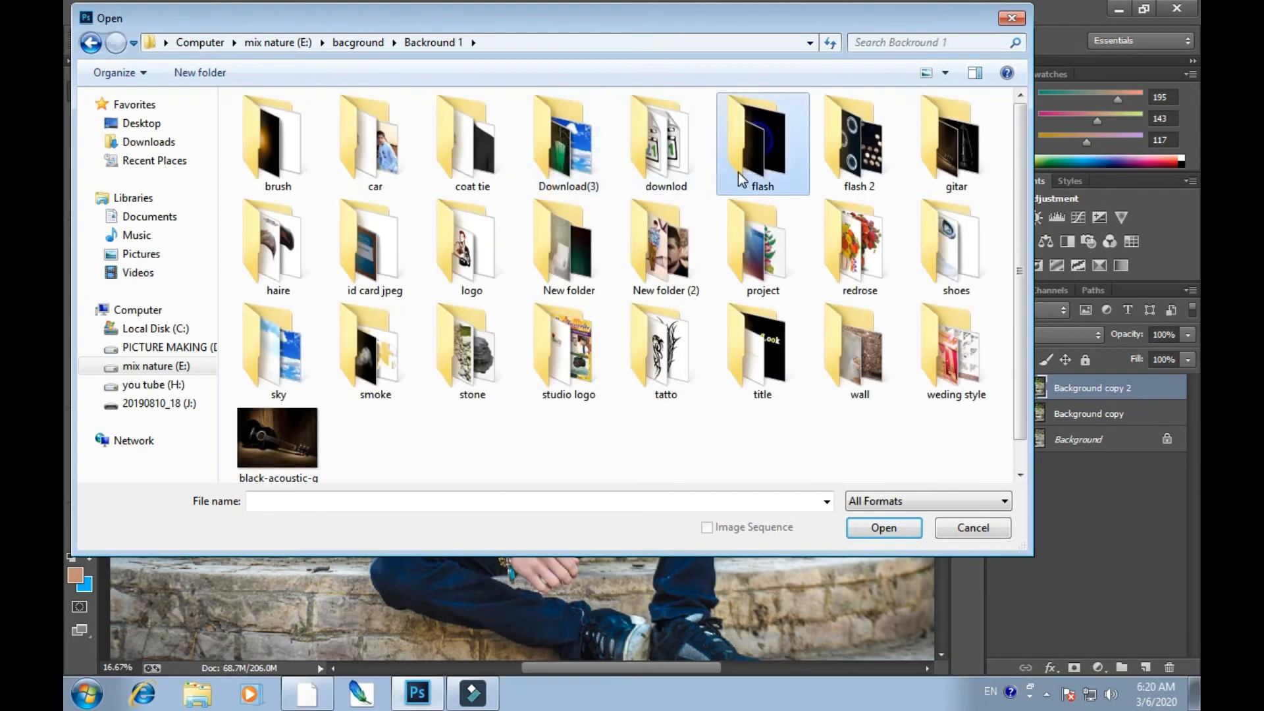
{"action": "double_click", "coordinate": [737, 172]}
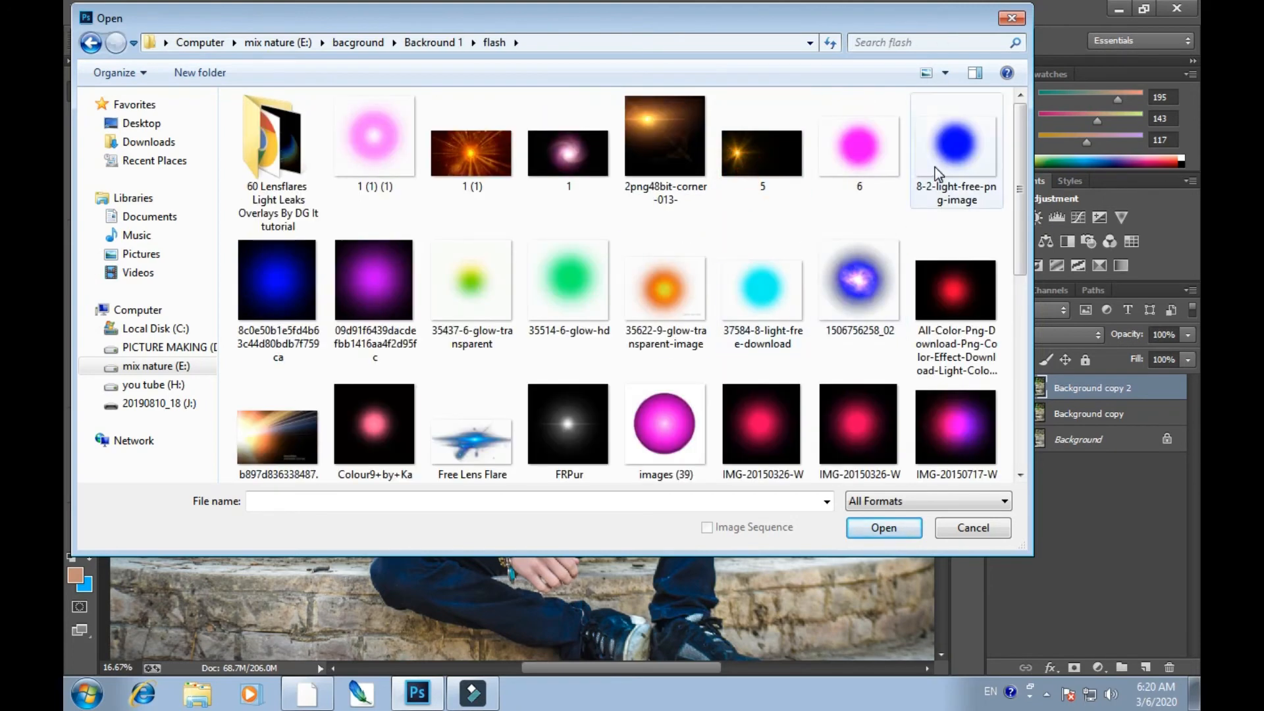
Open the blue and purple glow images whose file names start with 8c0e50b1 and 09d91f64.
{"action": "left_click", "coordinate": [284, 312]}
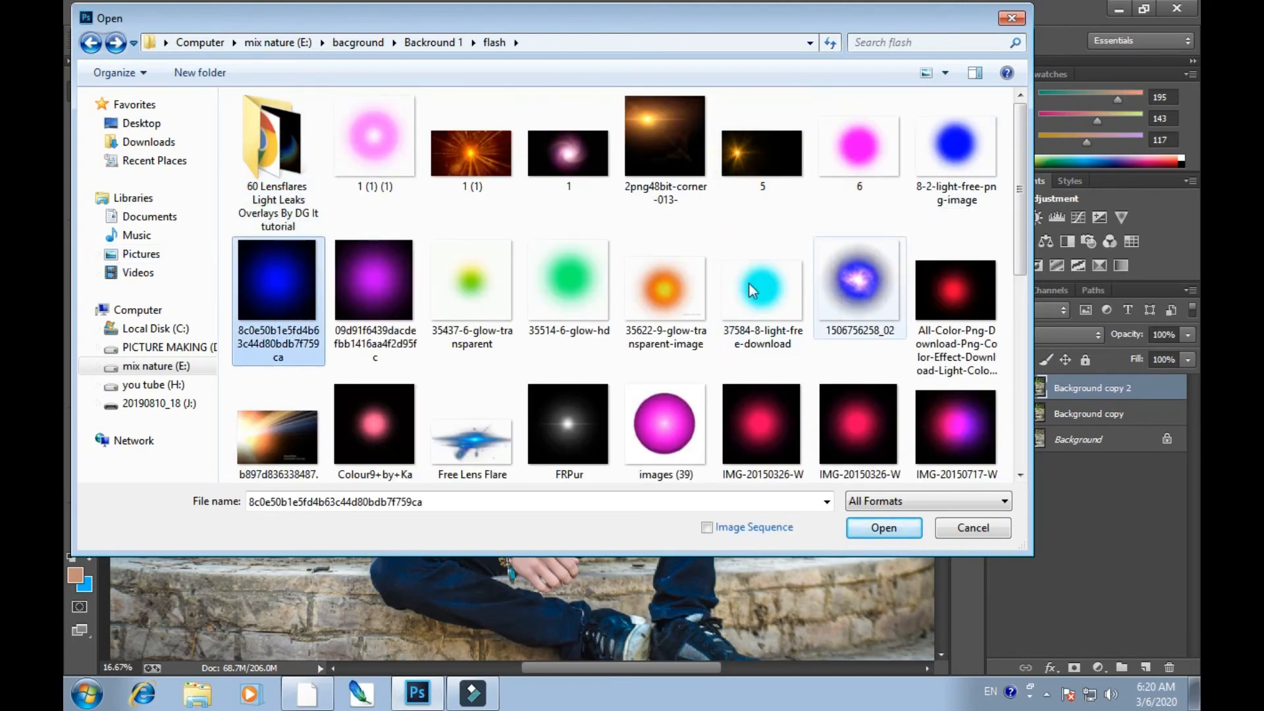
{"action": "key", "text": "Right"}
{"action": "left_click", "coordinate": [248, 324], "text": "ctrl"}
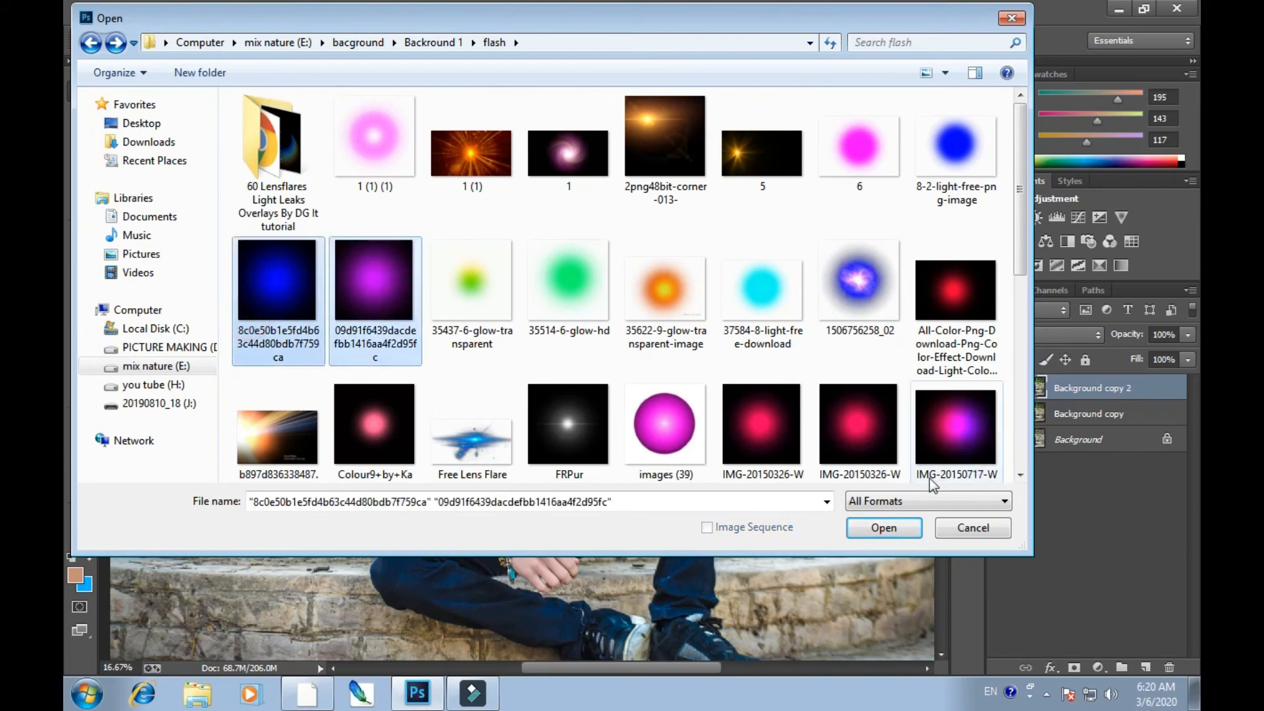
{"action": "left_click", "coordinate": [883, 527]}
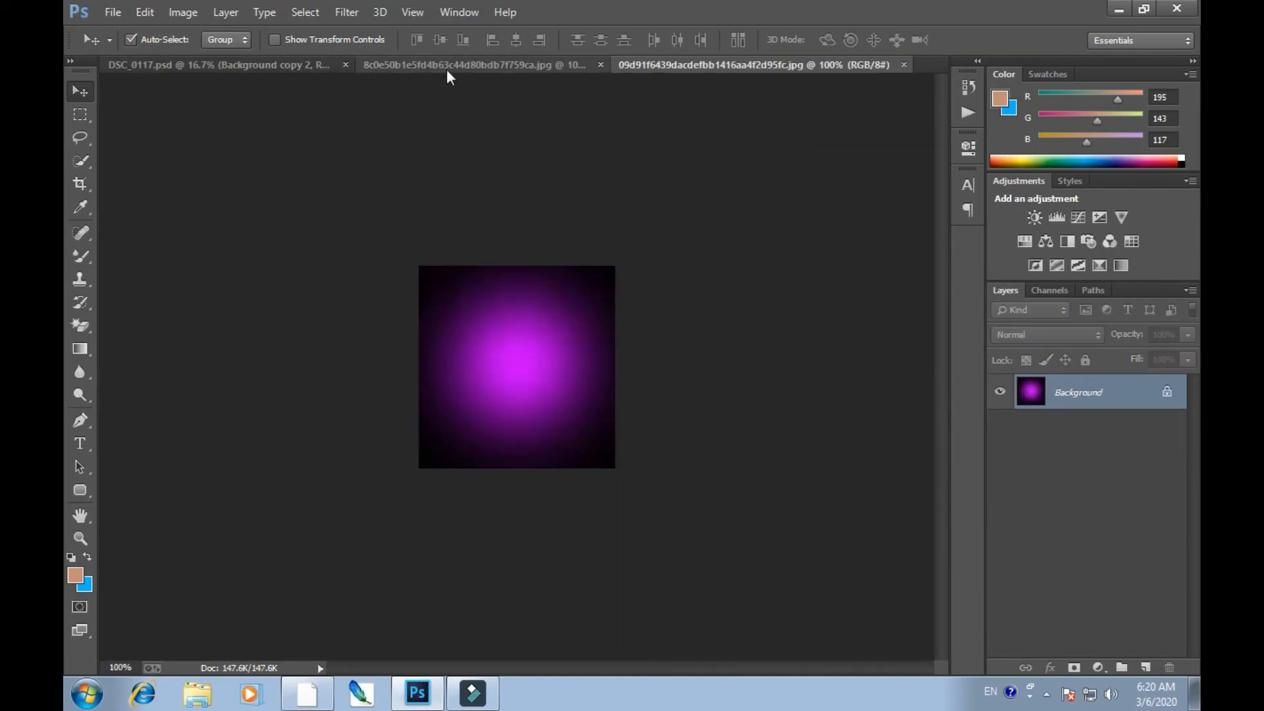
Copy the blue glow into the DSC_0117.psd portrait and stretch it into a wide band over the lower steps and shoes.
{"action": "left_click_drag", "start_coordinate": [257, 75], "coordinate": [489, 420]}
{"action": "key", "text": "ctrl+t"}
{"action": "left_click_drag", "start_coordinate": [356, 217], "coordinate": [703, 568]}
{"action": "key", "text": "ctrl+minus"}
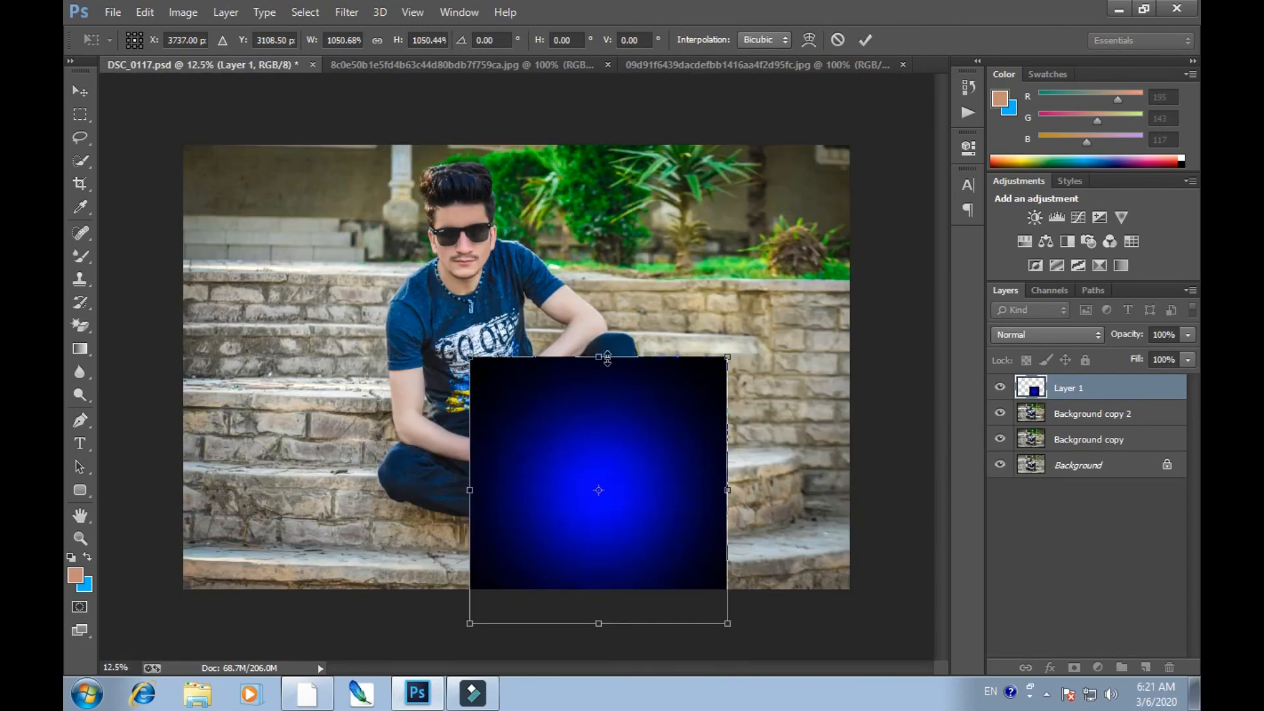
{"action": "left_click_drag", "start_coordinate": [607, 359], "coordinate": [600, 455]}
{"action": "left_click_drag", "start_coordinate": [727, 488], "coordinate": [654, 528]}
{"action": "left_click_drag", "start_coordinate": [546, 502], "coordinate": [549, 460]}
{"action": "key", "text": "Return"}
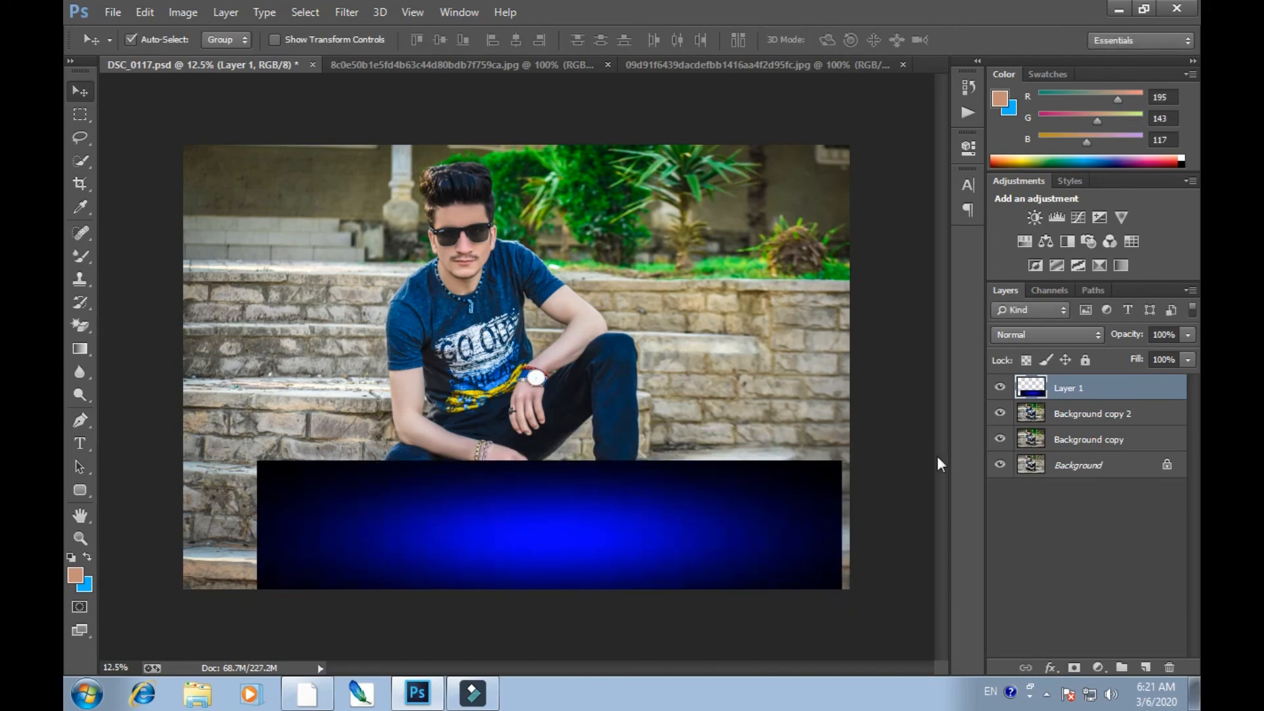
Blend the blue glow layer in Screen mode at 63% opacity and enlarge it slightly around the shoes.
{"action": "left_click", "coordinate": [1018, 336]}
{"action": "left_click", "coordinate": [1030, 155]}
{"action": "key", "text": "ctrl+t"}
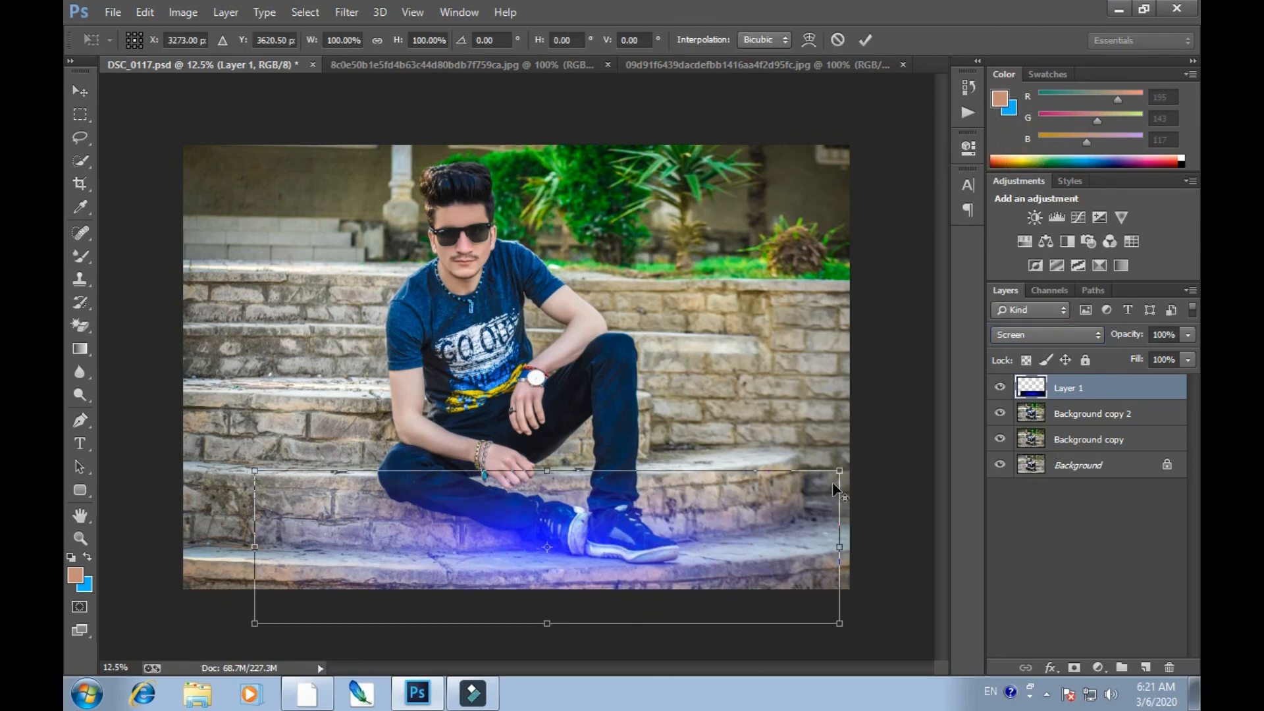
{"action": "left_click_drag", "start_coordinate": [842, 468], "coordinate": [877, 455]}
{"action": "key", "text": "Return"}
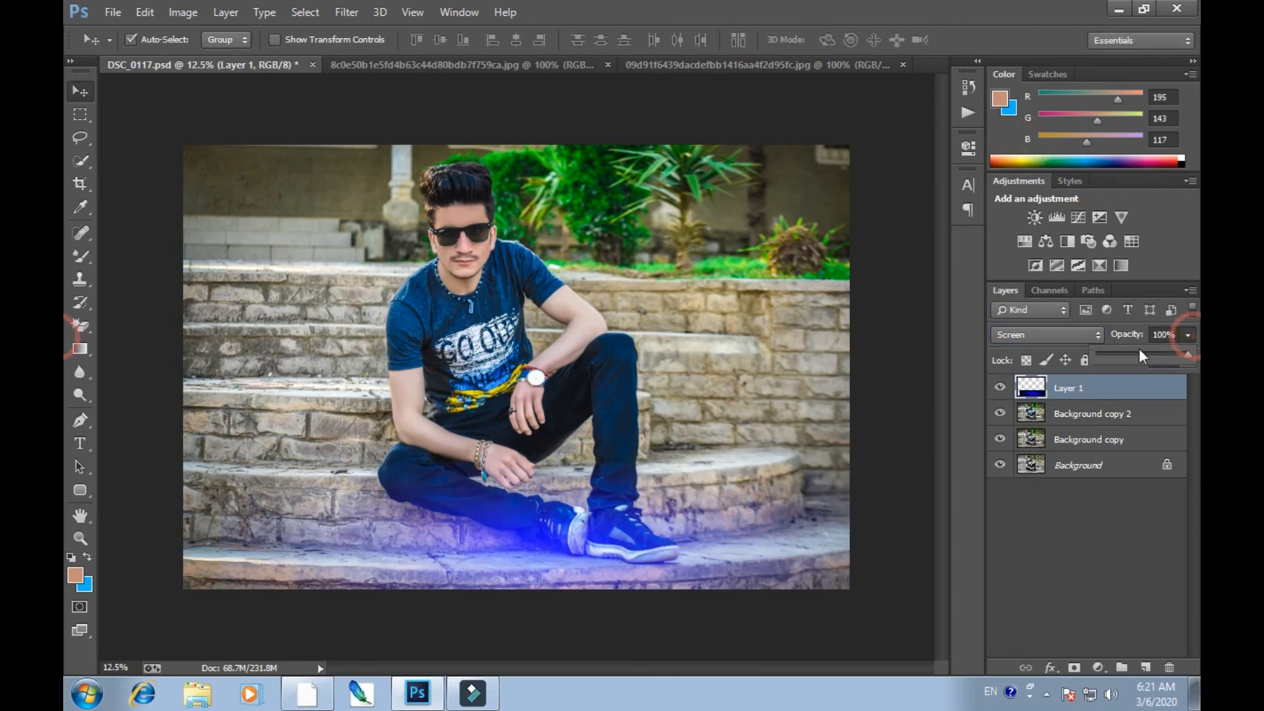
{"action": "left_click", "coordinate": [1140, 355]}
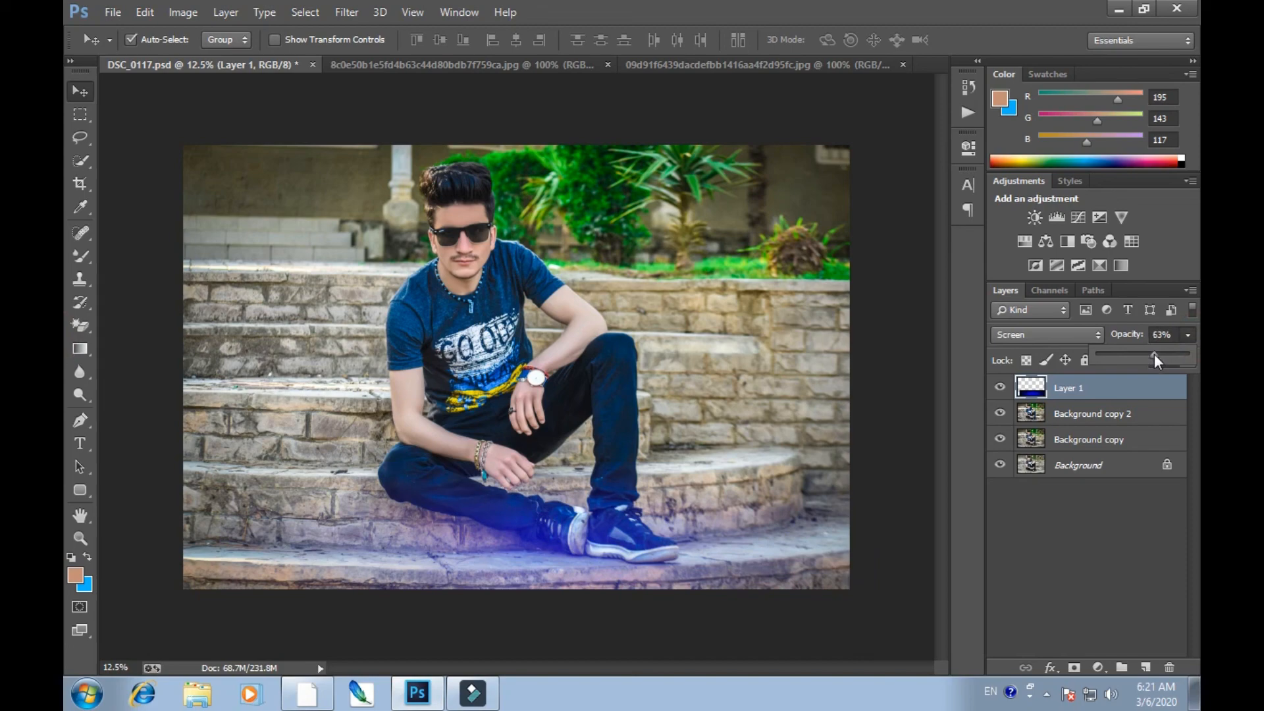
{"action": "left_click", "coordinate": [818, 382]}
Copy the purple glow into the portrait and scale it to cover the plants in the photo's upper right corner.
{"action": "left_click", "coordinate": [761, 65]}
{"action": "left_click_drag", "start_coordinate": [517, 340], "coordinate": [596, 276]}
{"action": "key", "text": "ctrl+t"}
{"action": "left_click_drag", "start_coordinate": [543, 313], "coordinate": [620, 312]}
{"action": "left_click_drag", "start_coordinate": [527, 309], "coordinate": [750, 223]}
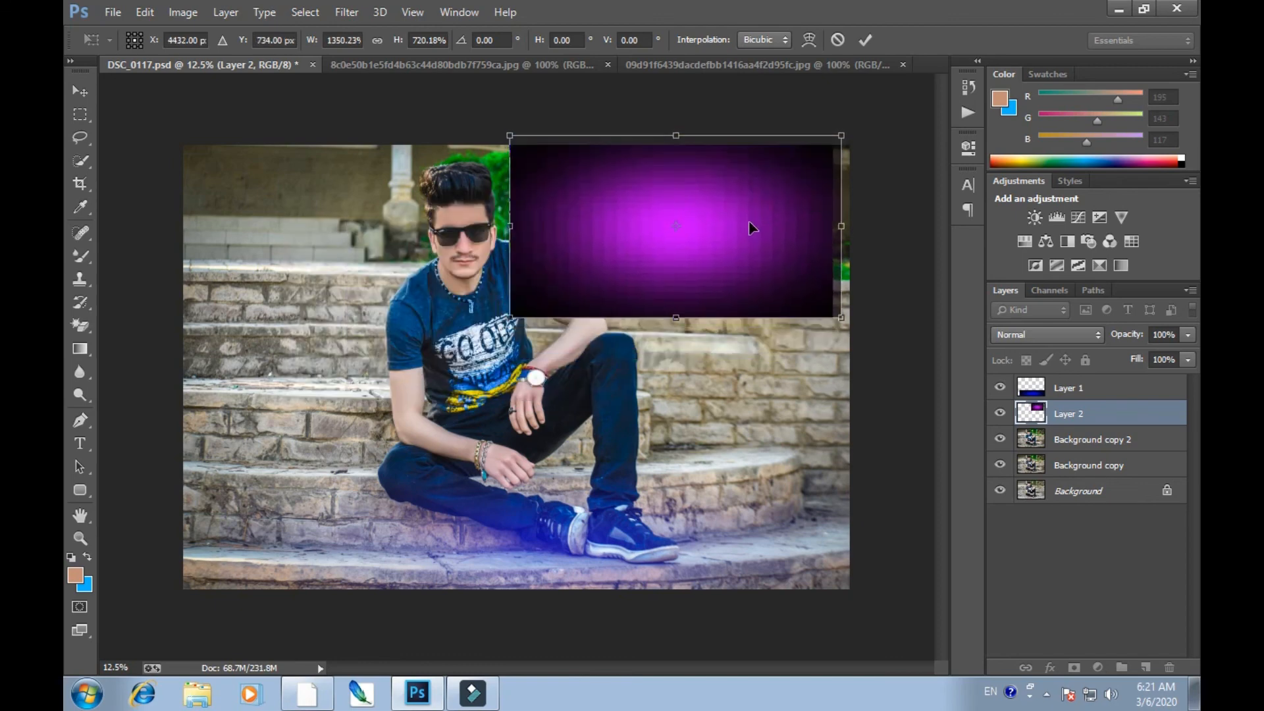
{"action": "left_click_drag", "start_coordinate": [841, 226], "coordinate": [855, 231]}
{"action": "left_click_drag", "start_coordinate": [678, 241], "coordinate": [677, 220]}
{"action": "key", "text": "Return"}
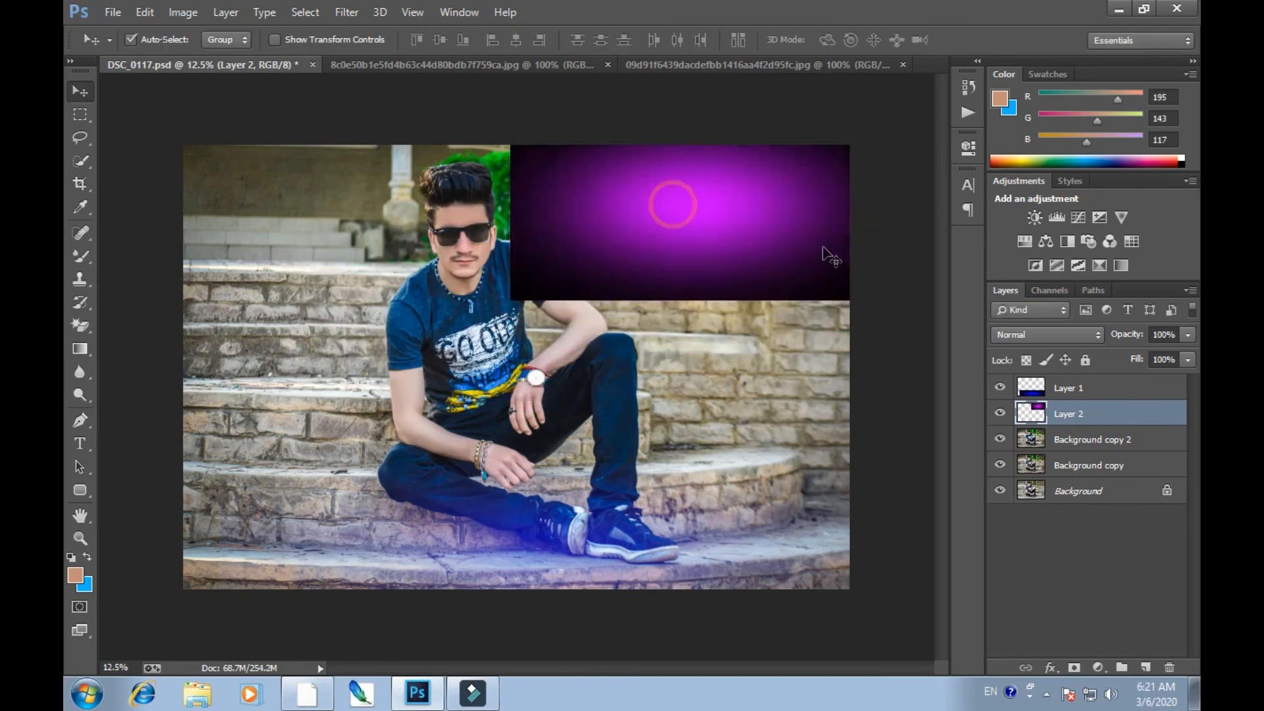
Set the purple glow layer to Screen blending at 48% opacity, and save the portrait document with the blue glow layer selected.
{"action": "left_click", "coordinate": [1047, 339]}
{"action": "left_click", "coordinate": [1028, 155]}
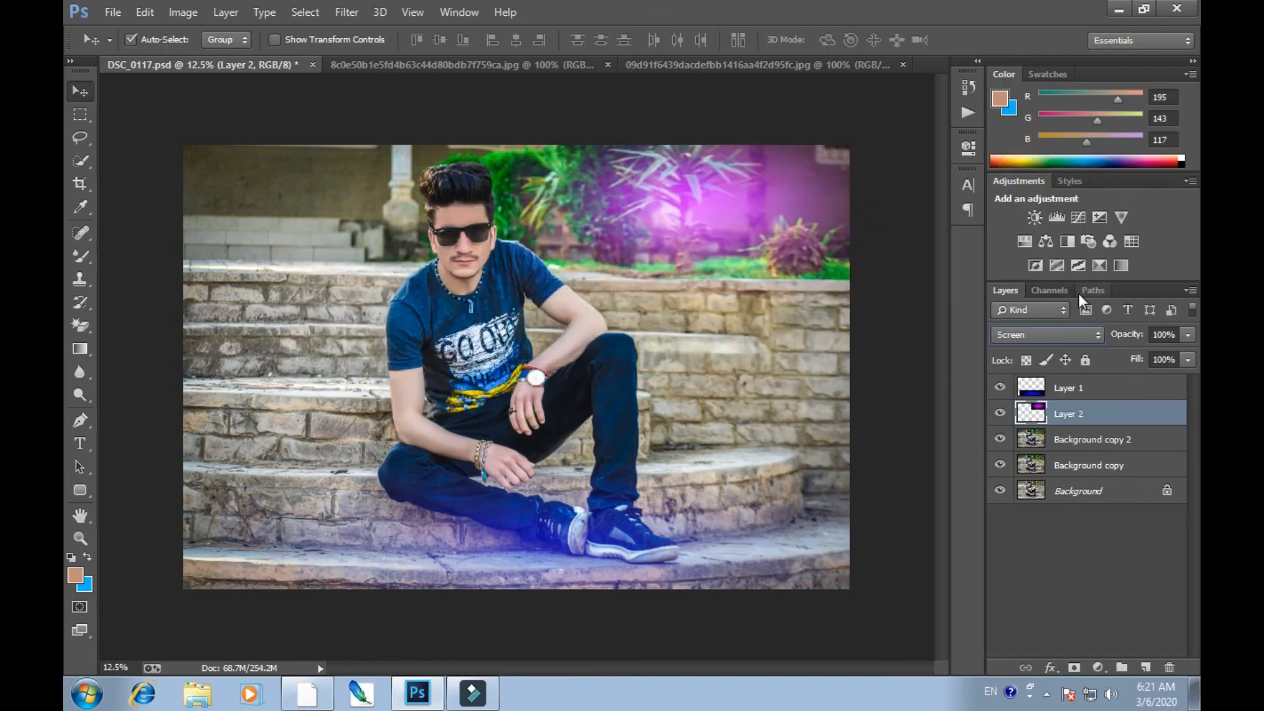
{"action": "left_click", "coordinate": [1124, 351]}
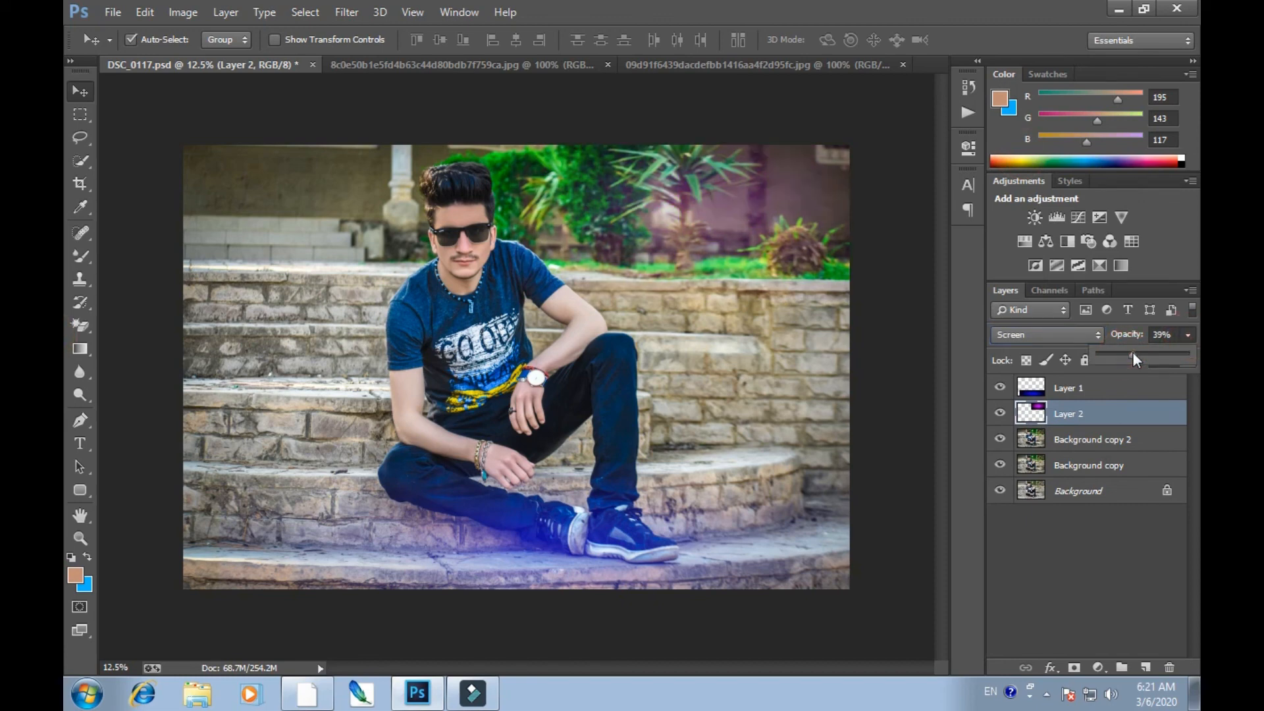
{"action": "left_click_drag", "start_coordinate": [1135, 353], "coordinate": [1140, 354]}
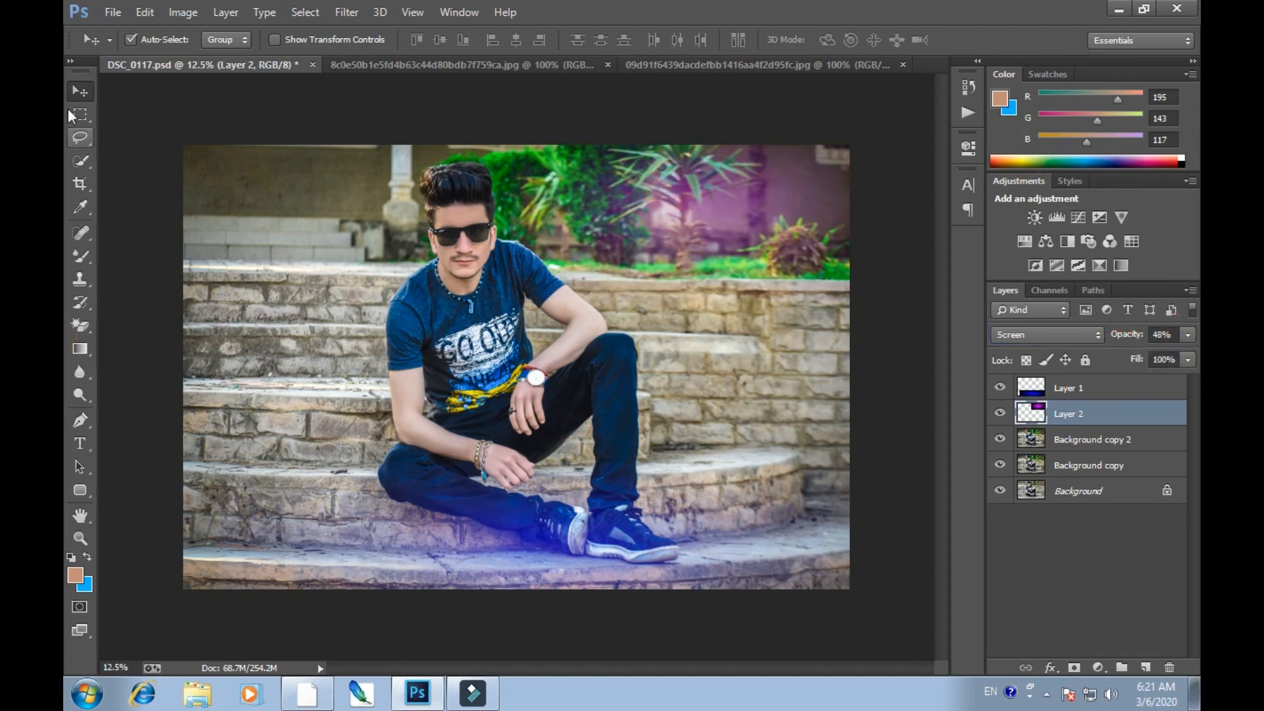
{"action": "left_click", "coordinate": [570, 555]}
{"action": "key", "text": "ctrl+s"}
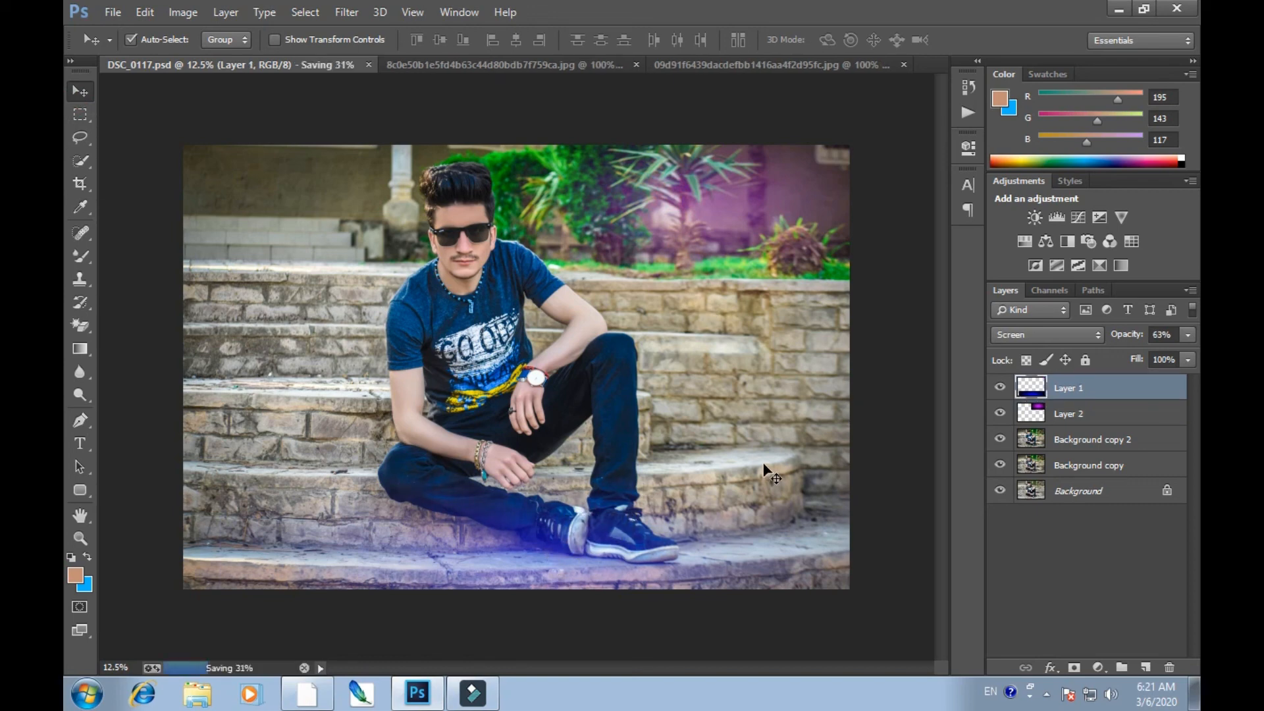